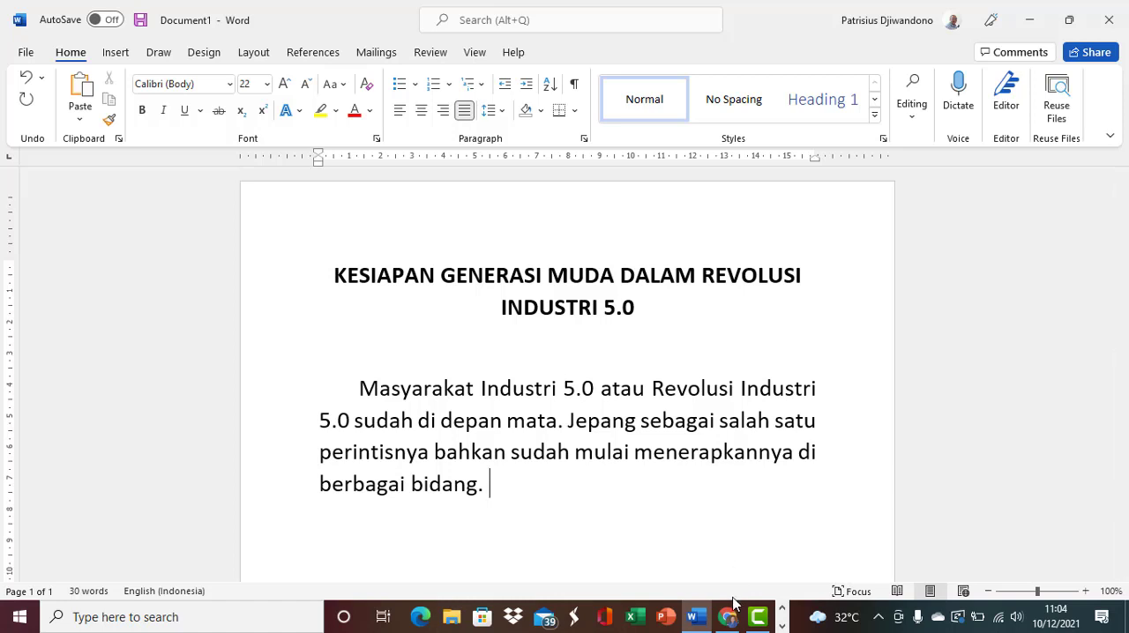
click(730, 613)
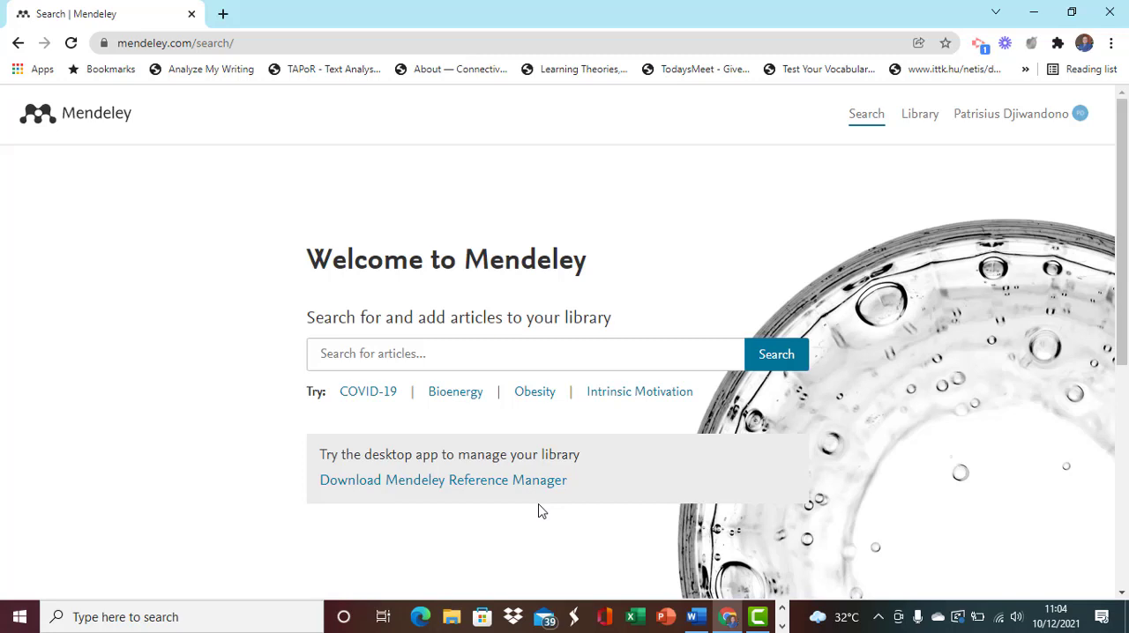
click(1034, 14)
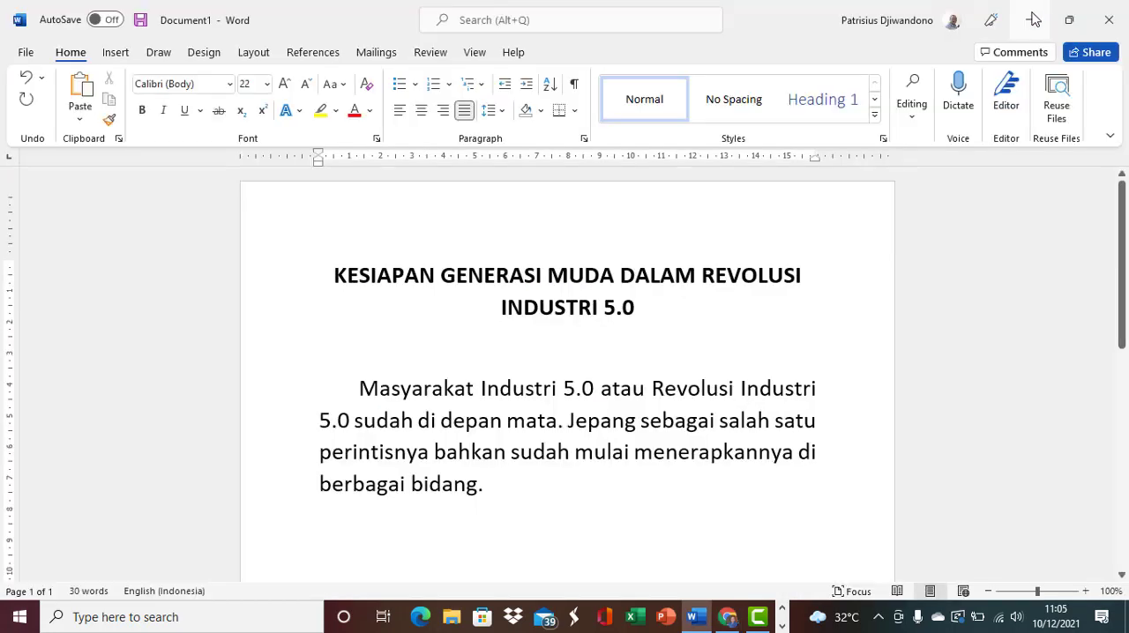
click(1034, 19)
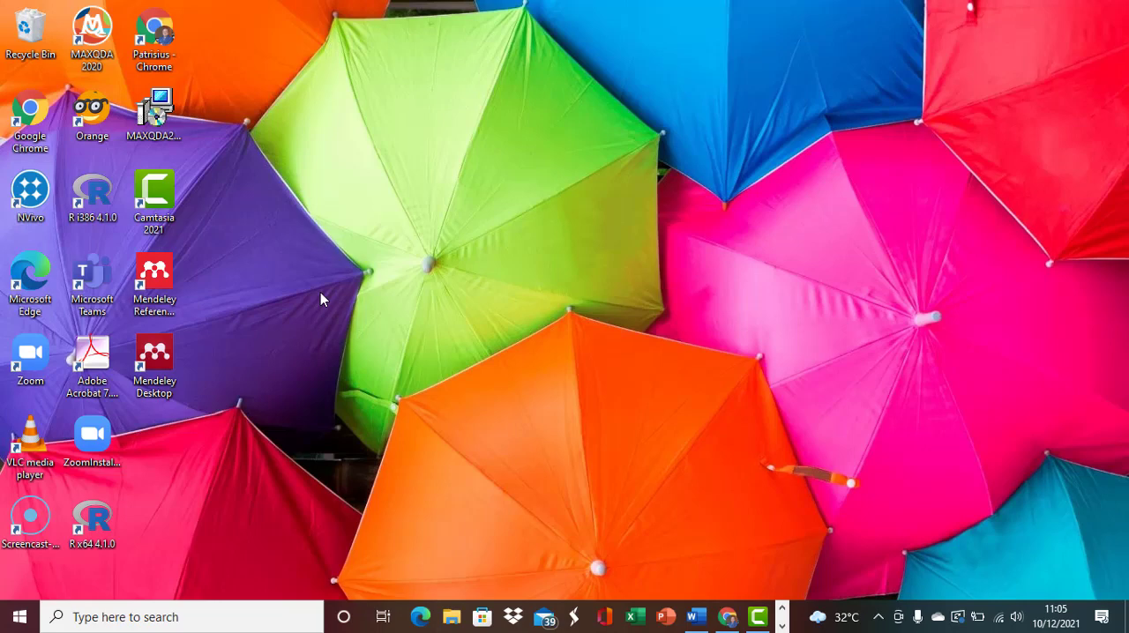
- Switch to the Mendeley page in Chrome and search for articles on "revolusi industri 5.0"
click(725, 618)
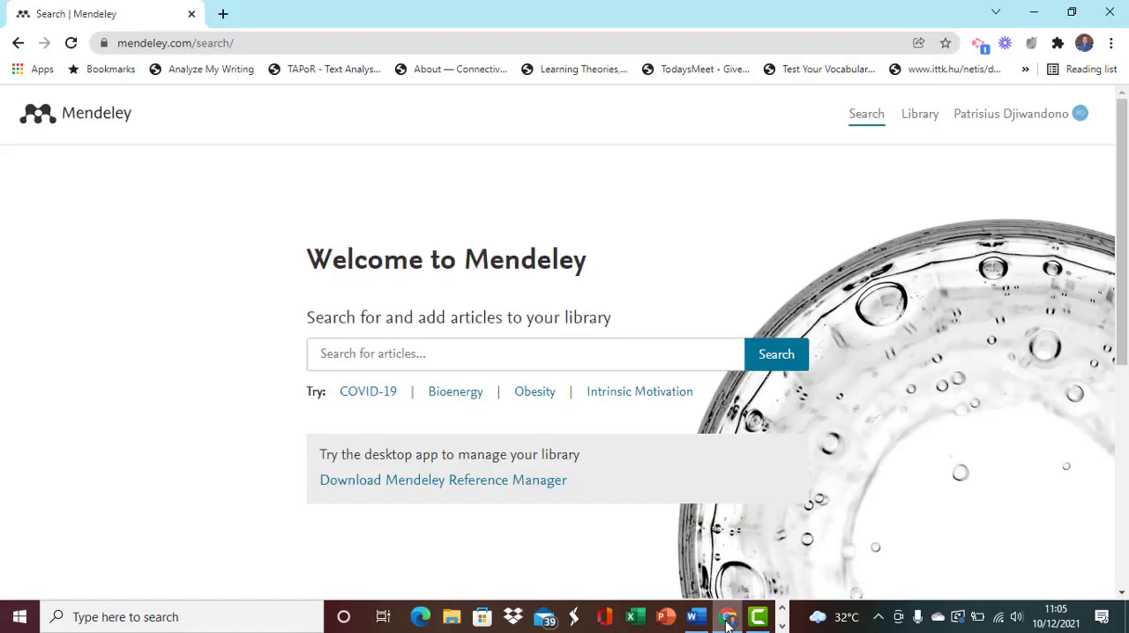
click(625, 354)
text(rev)
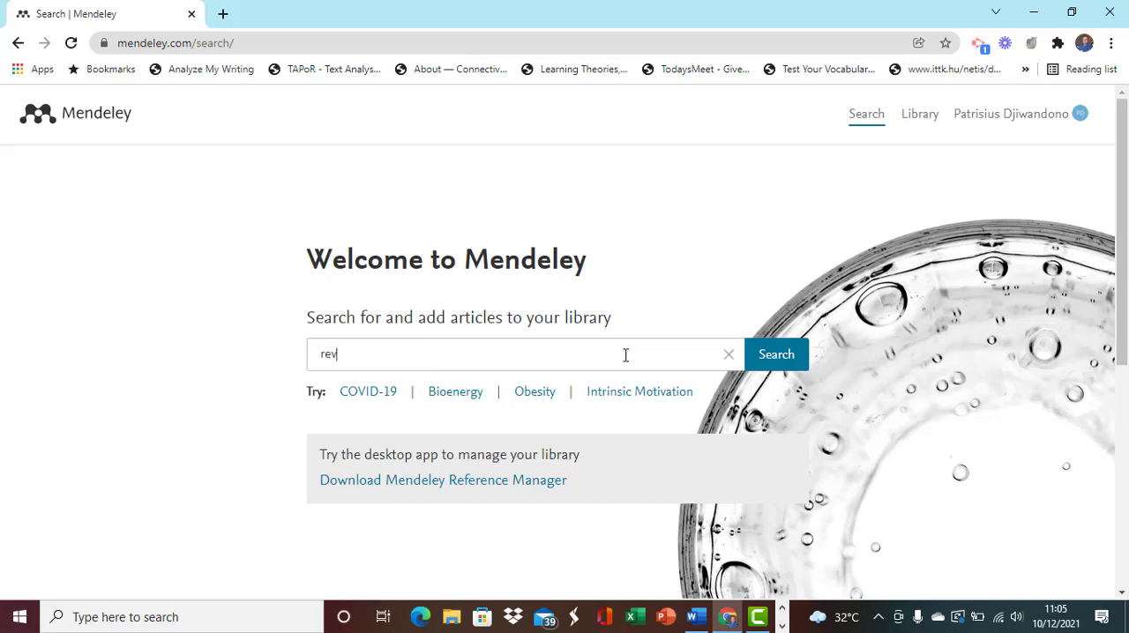
text(olusi industri 5.0)
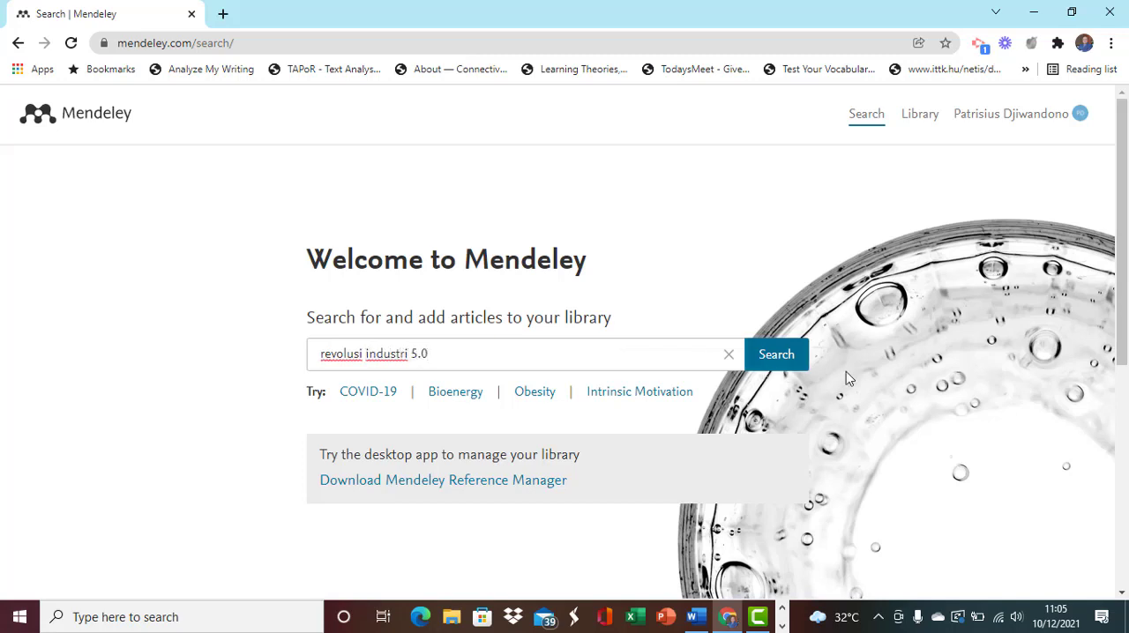
click(786, 356)
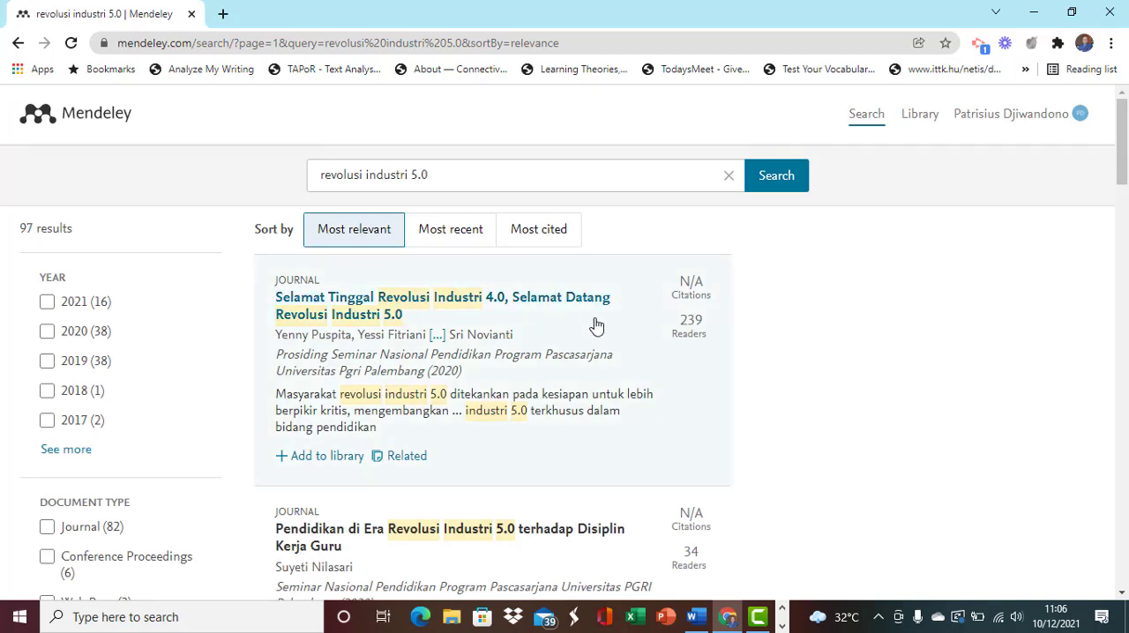
- Expand the full list of document types in the filters and look through the search results
drag(1123, 163, 1123, 173)
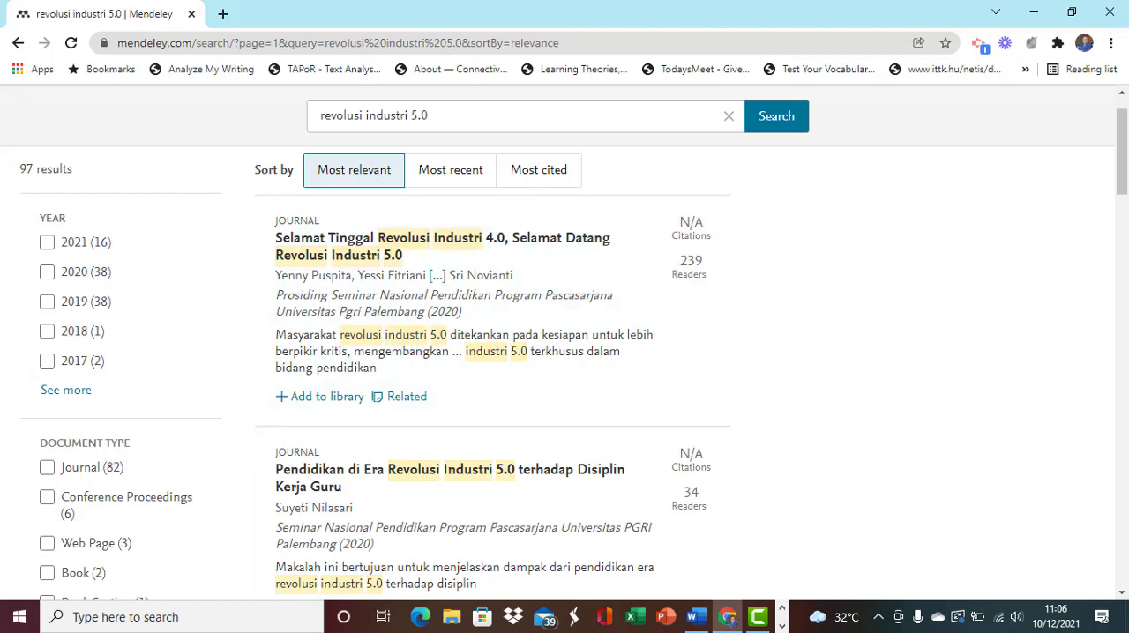
drag(1124, 176, 1125, 216)
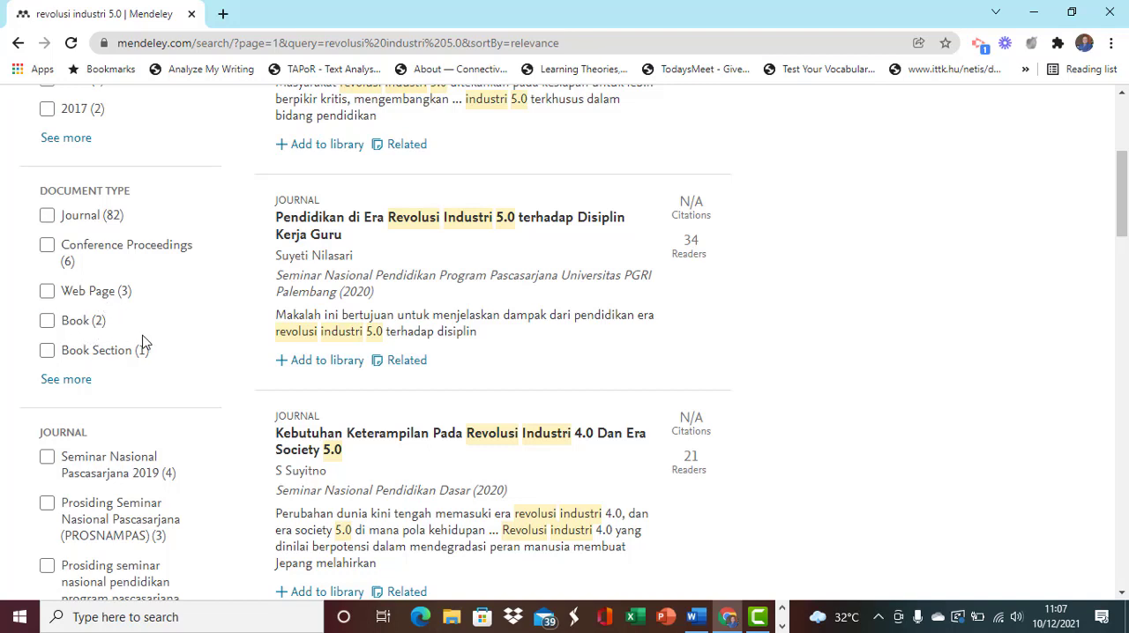
click(74, 380)
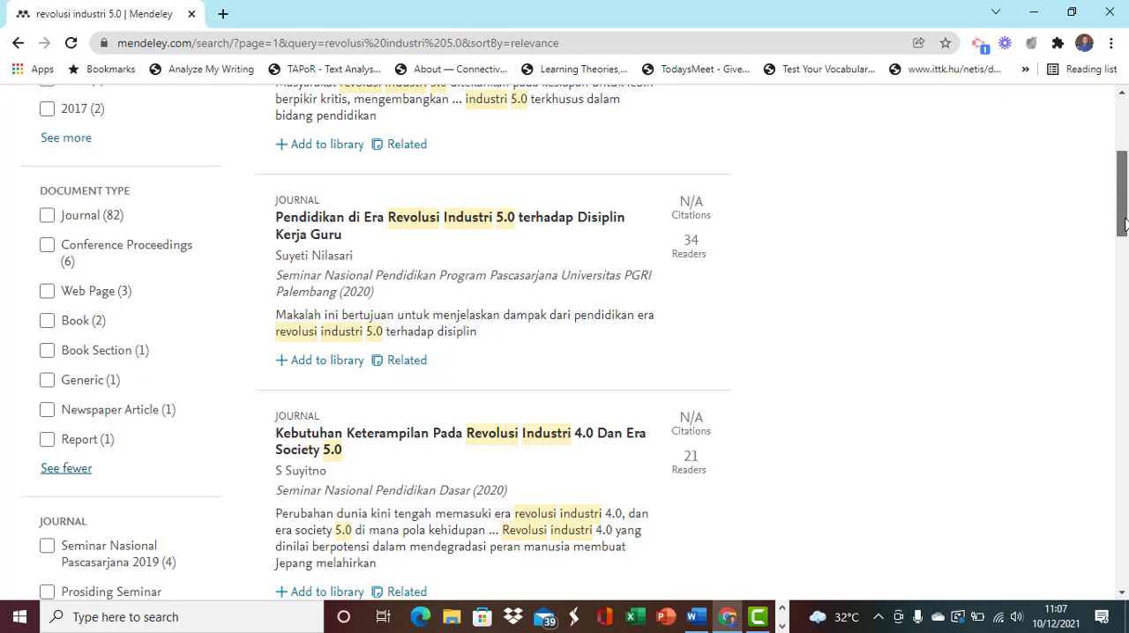
drag(1124, 225, 1124, 226)
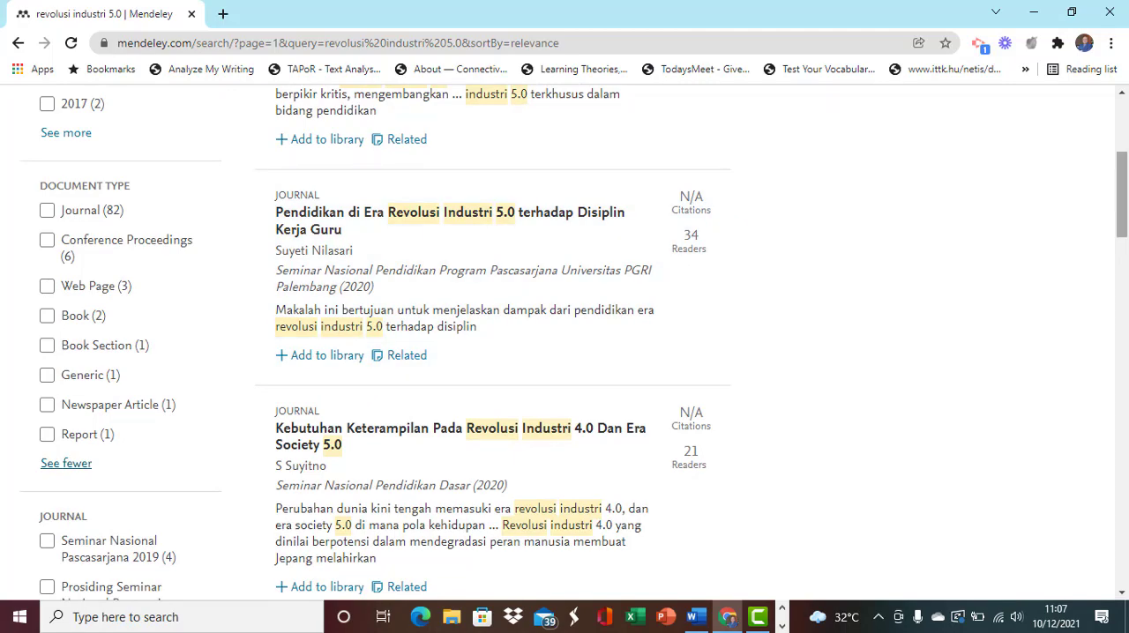
drag(1123, 191, 1126, 297)
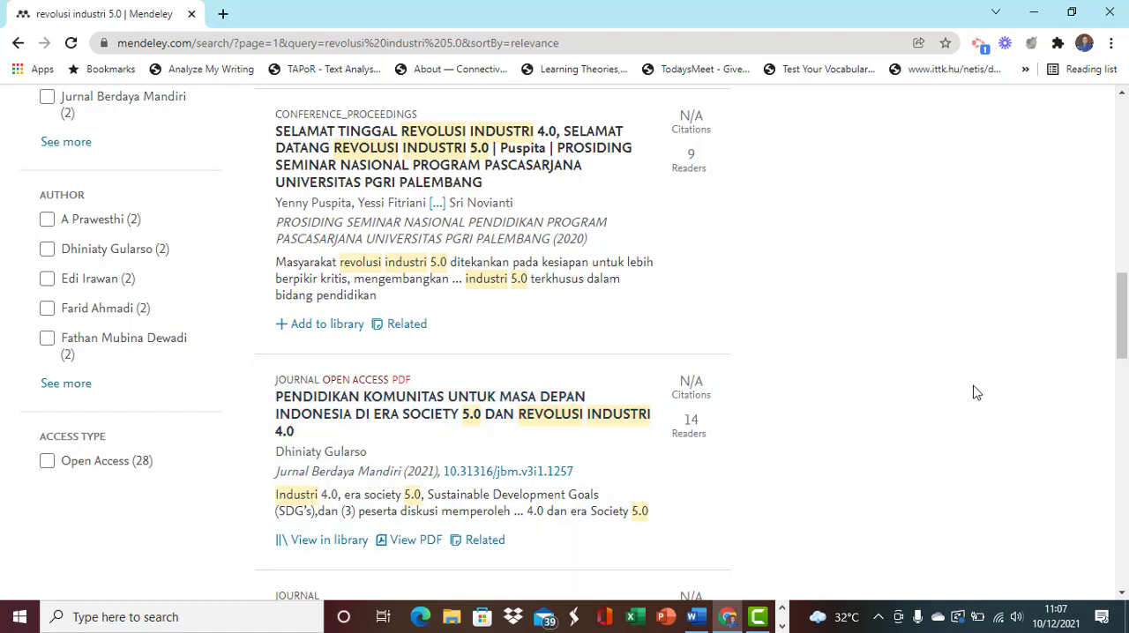
drag(1123, 342, 1125, 171)
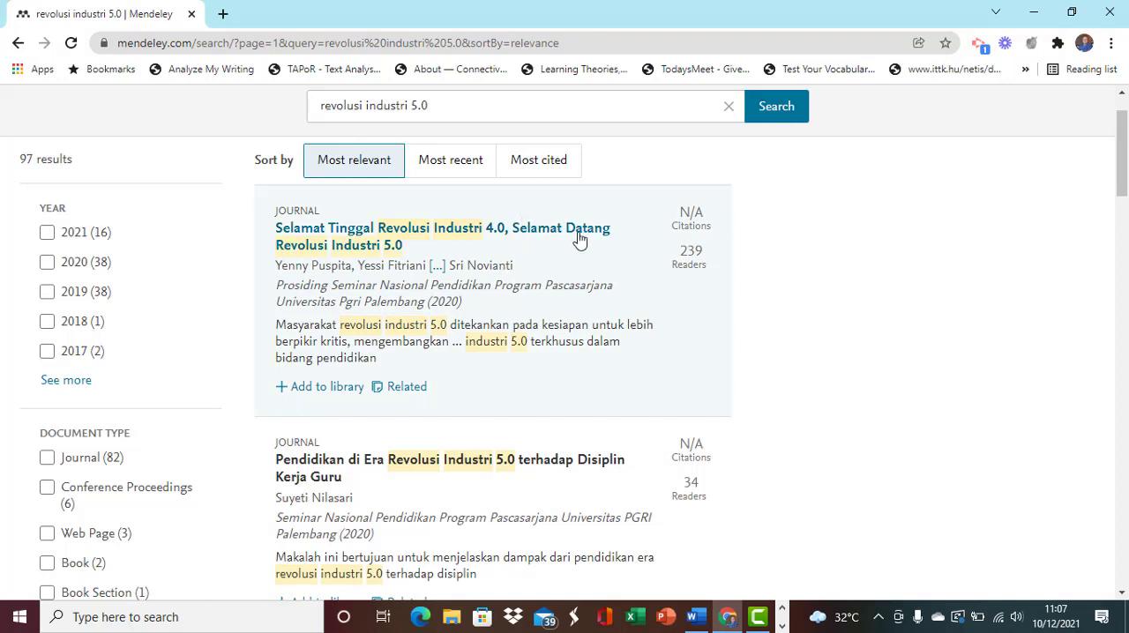
- Review the abstract of "Selamat Tinggal Revolusi Industri 4.0, Selamat Datang Revolusi Industri 5.0" and add the article to the library
click(402, 244)
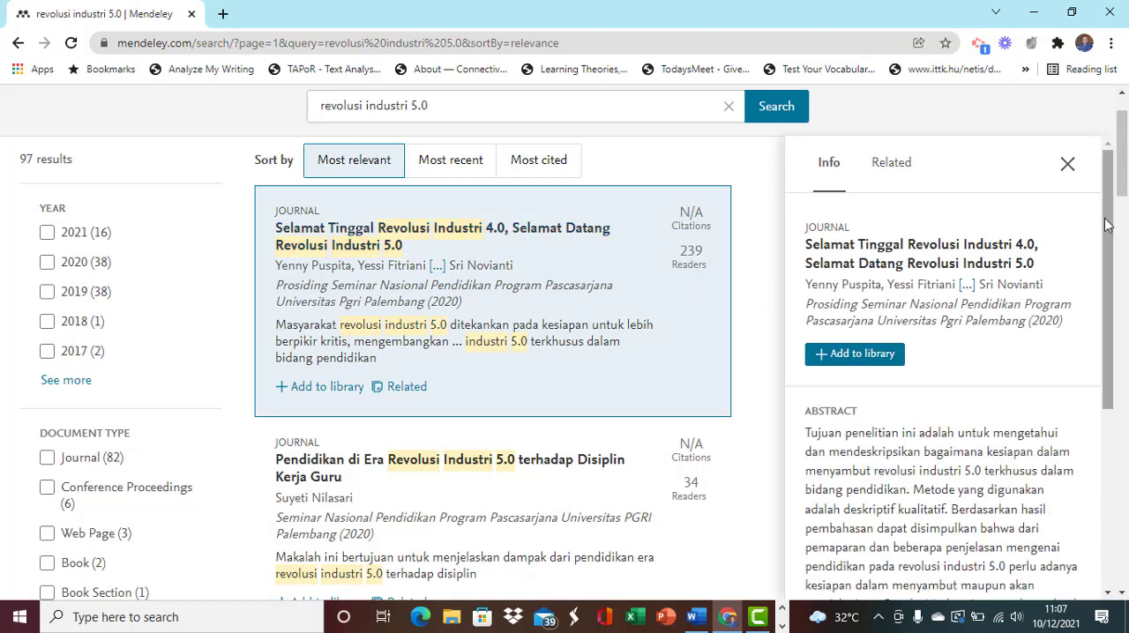
scroll(1108, 223, down, 1)
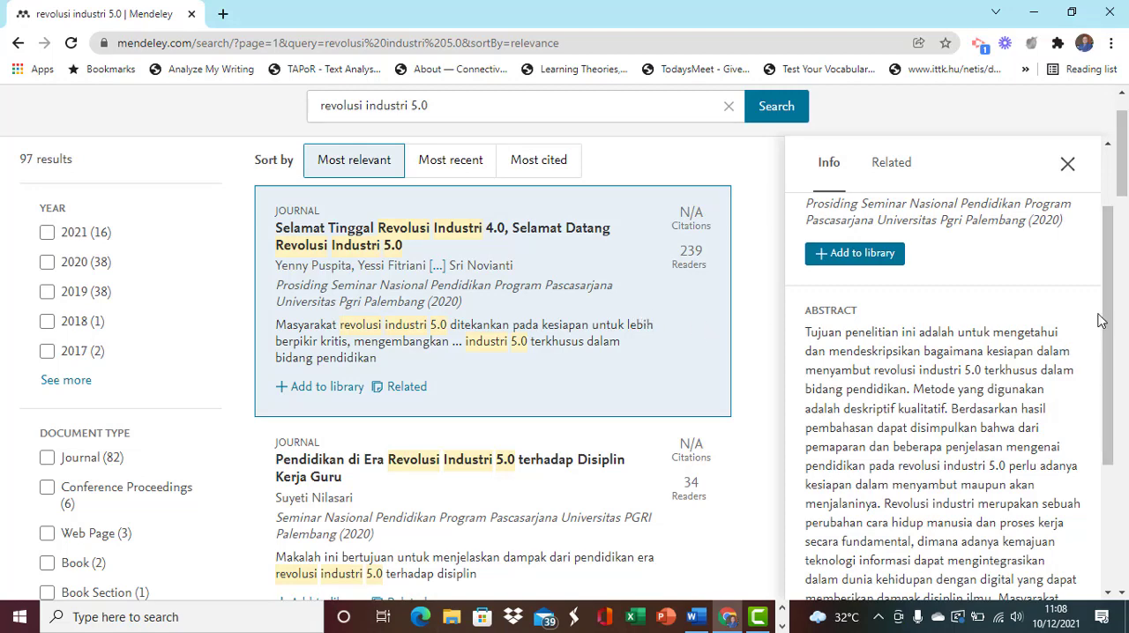
drag(1109, 306, 1110, 265)
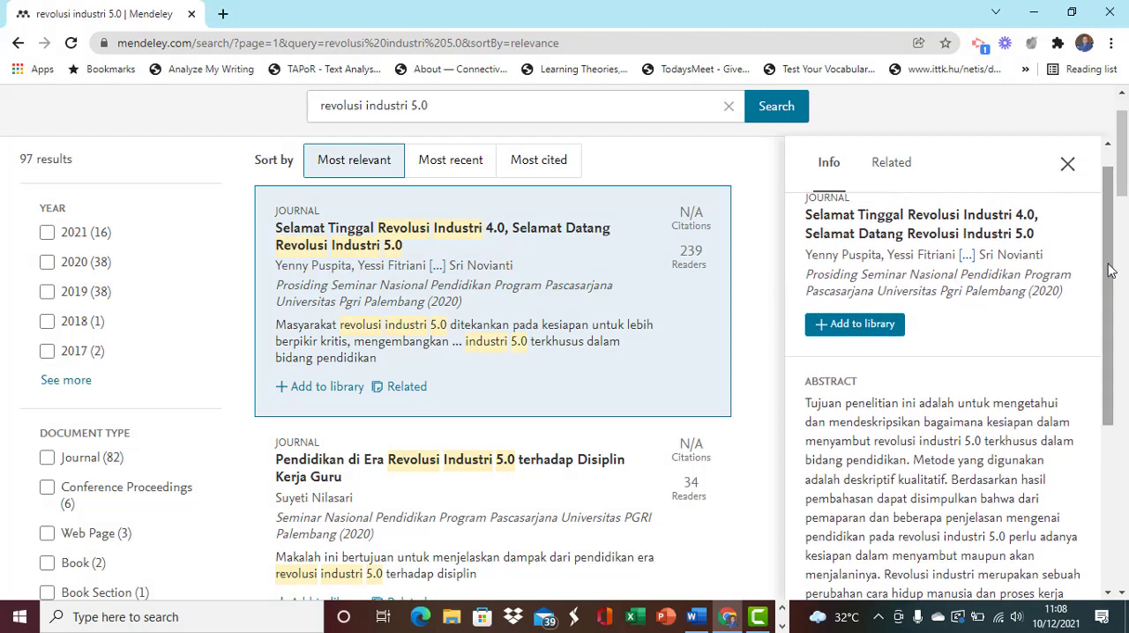
click(868, 325)
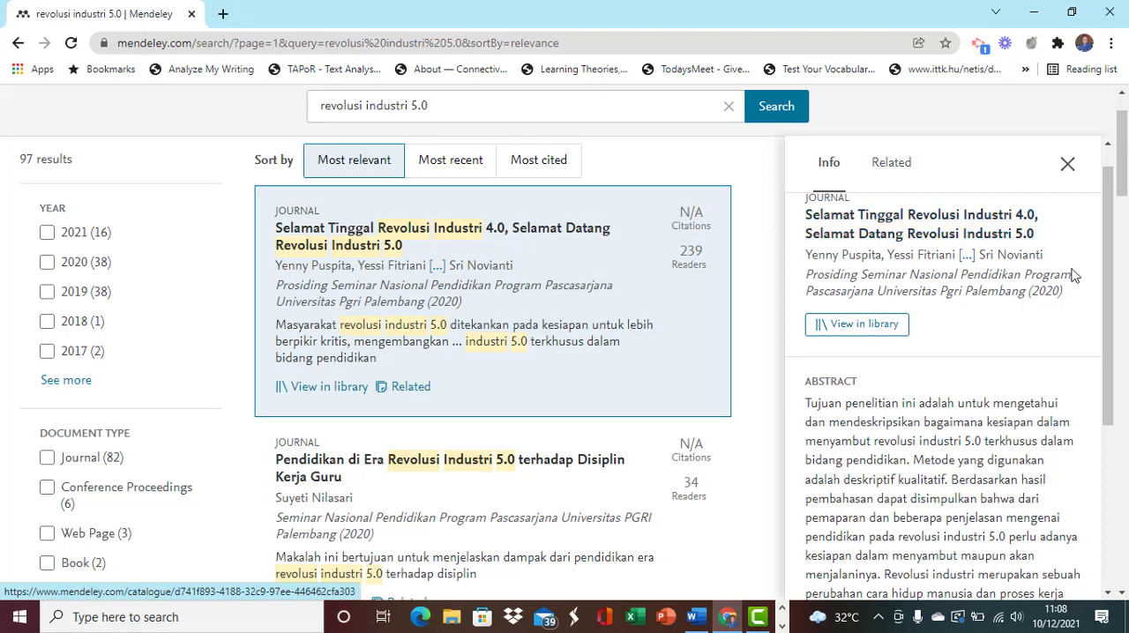
mouse_move(1110, 256)
mouse_down()
mouse_move(1119, 436)
mouse_move(1120, 240)
mouse_up()
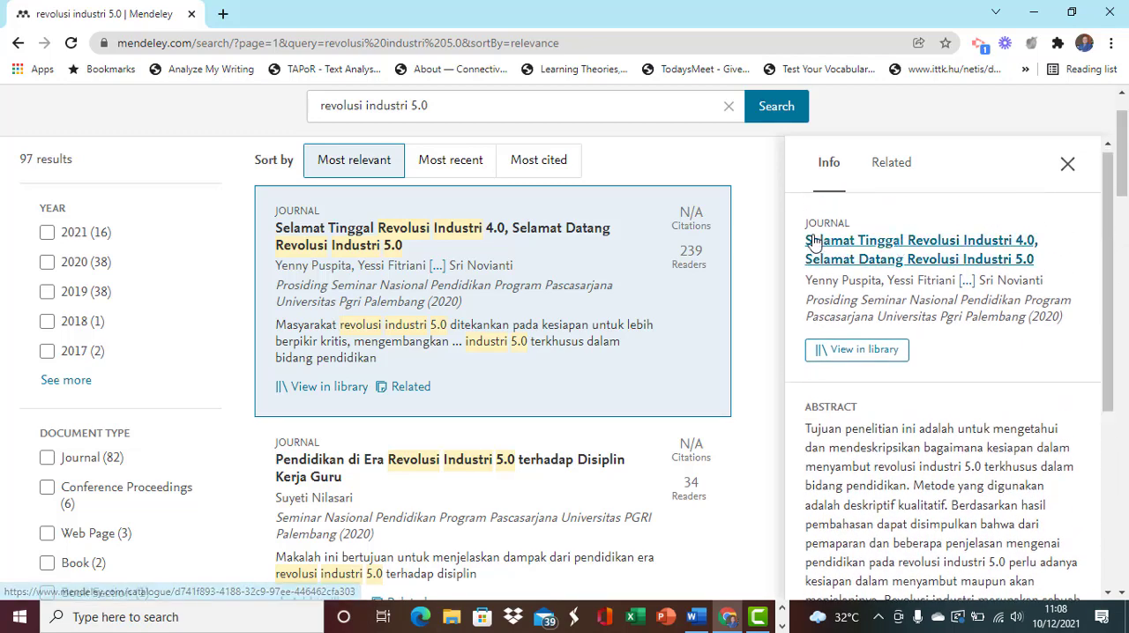
- Read the details and abstract of "Pendidikan di Era Revolusi Industri 5.0 terhadap Disiplin Kerja Guru"
drag(1125, 166, 1125, 205)
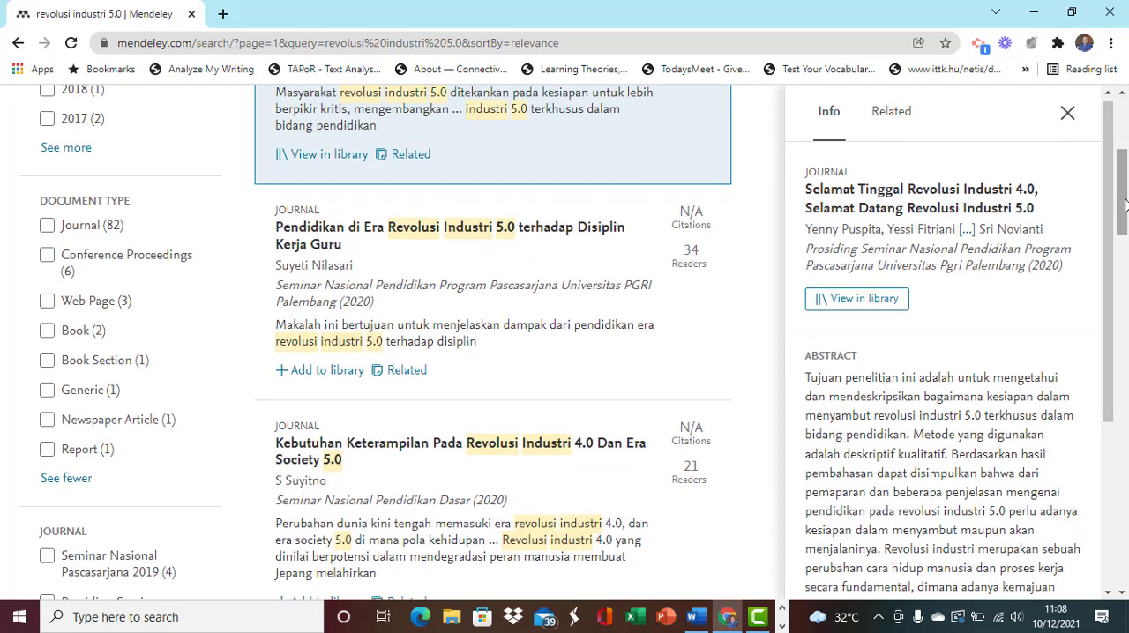
click(507, 263)
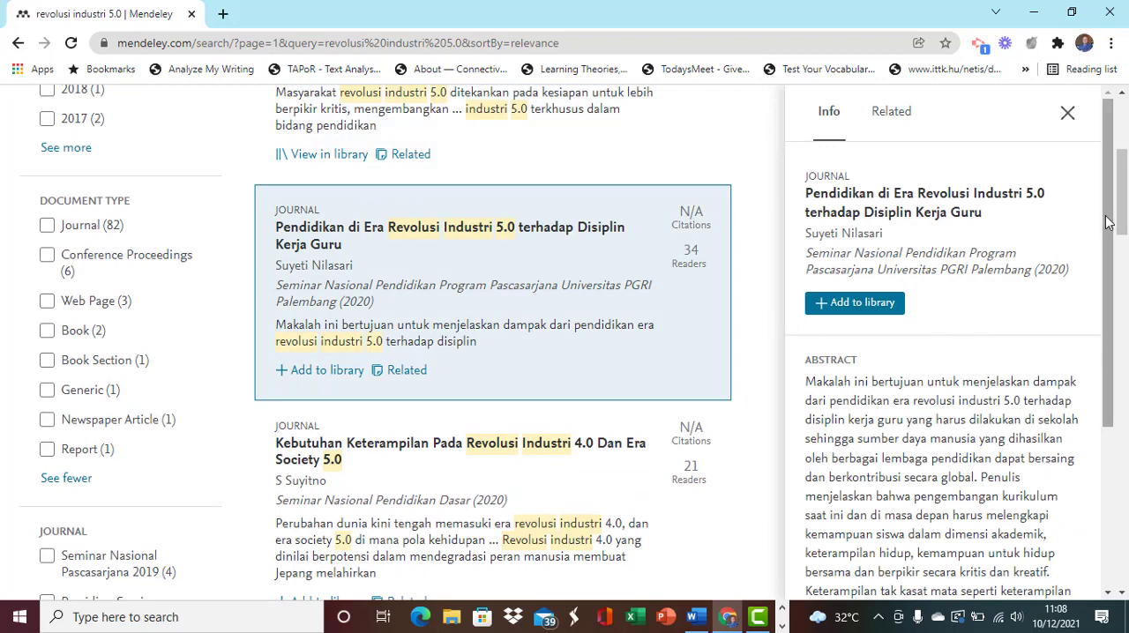
scroll(1107, 231, down, 1)
drag(1105, 226, 1109, 252)
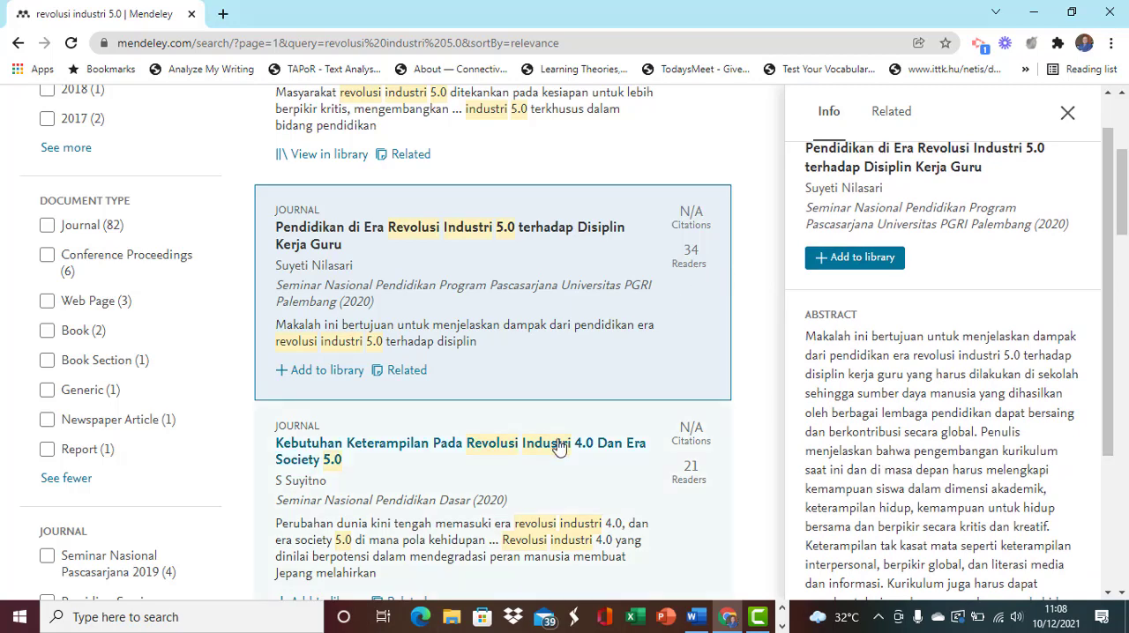
- Review the abstract of "Kebutuhan Keterampilan Pada Revolusi Industri 4.0 Dan Era Society 5.0" and add the article to the library
click(509, 479)
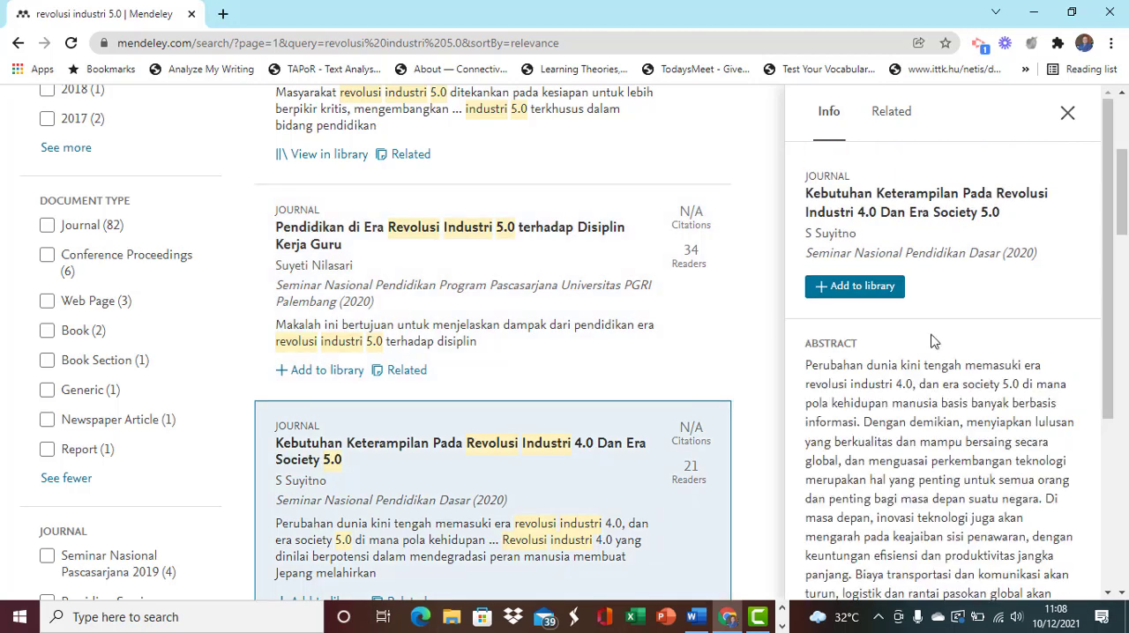
scroll(1110, 274, down, 2)
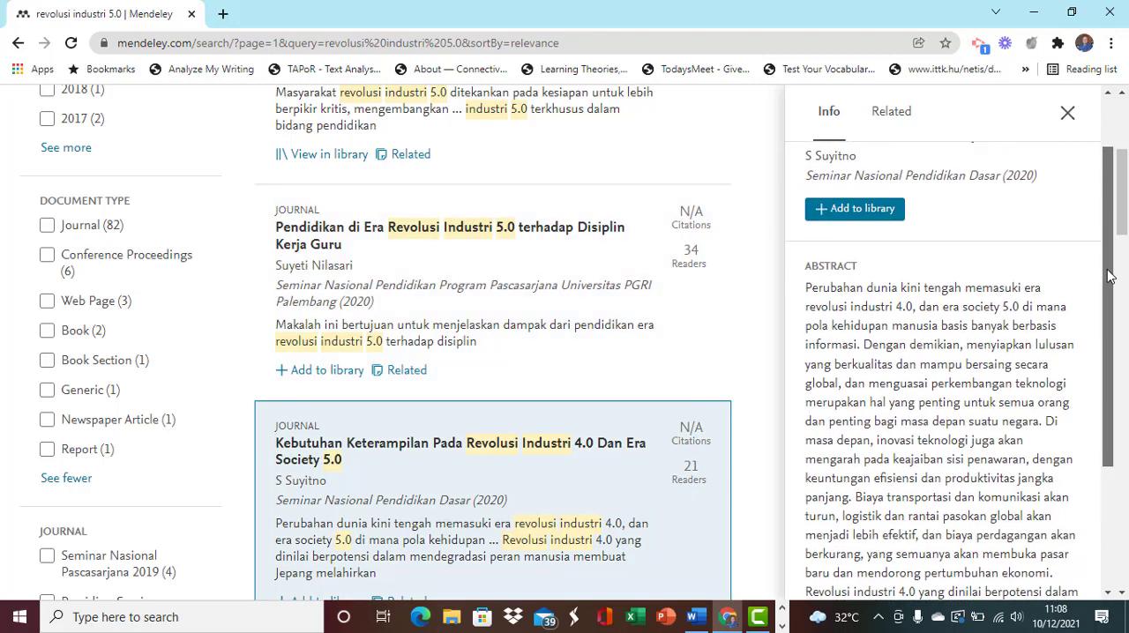
scroll(1112, 281, up, 1)
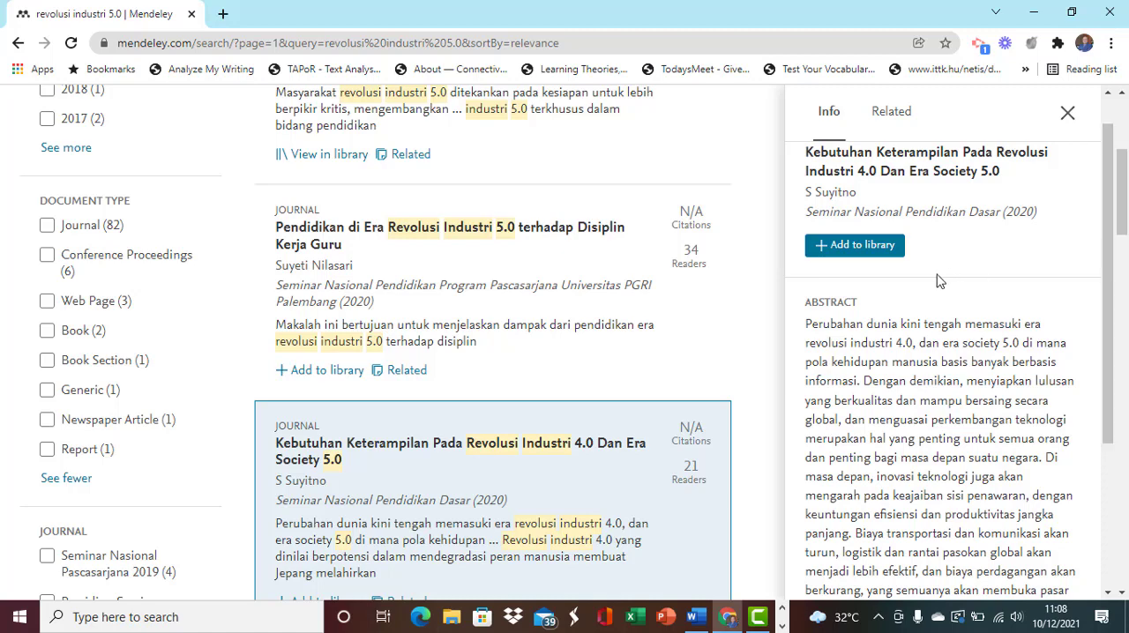
click(871, 253)
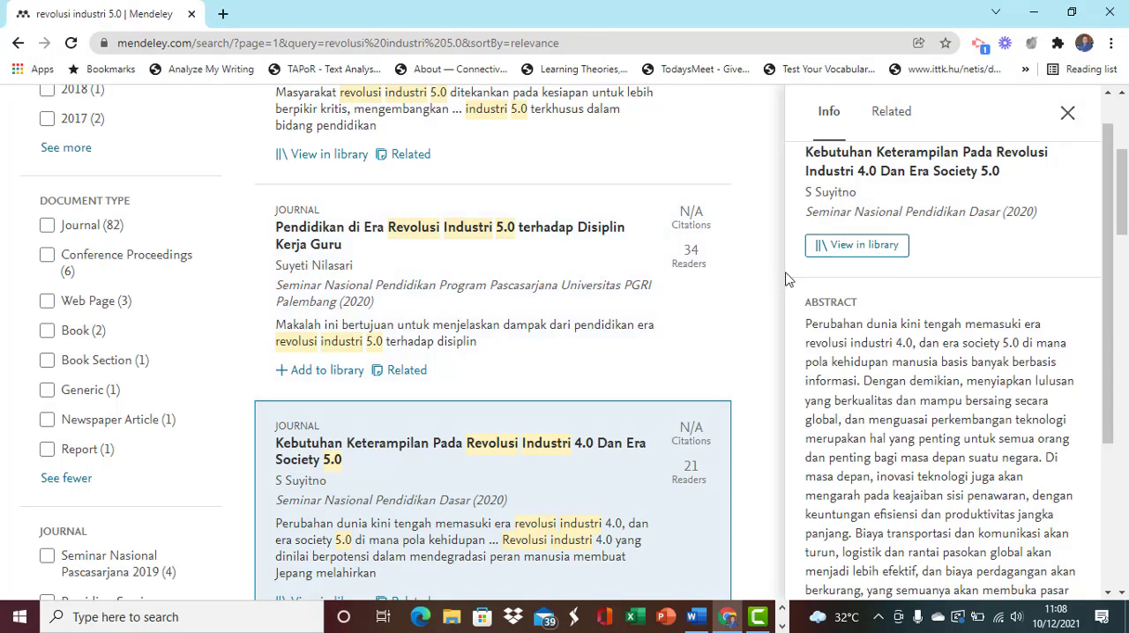
drag(1108, 199, 1111, 174)
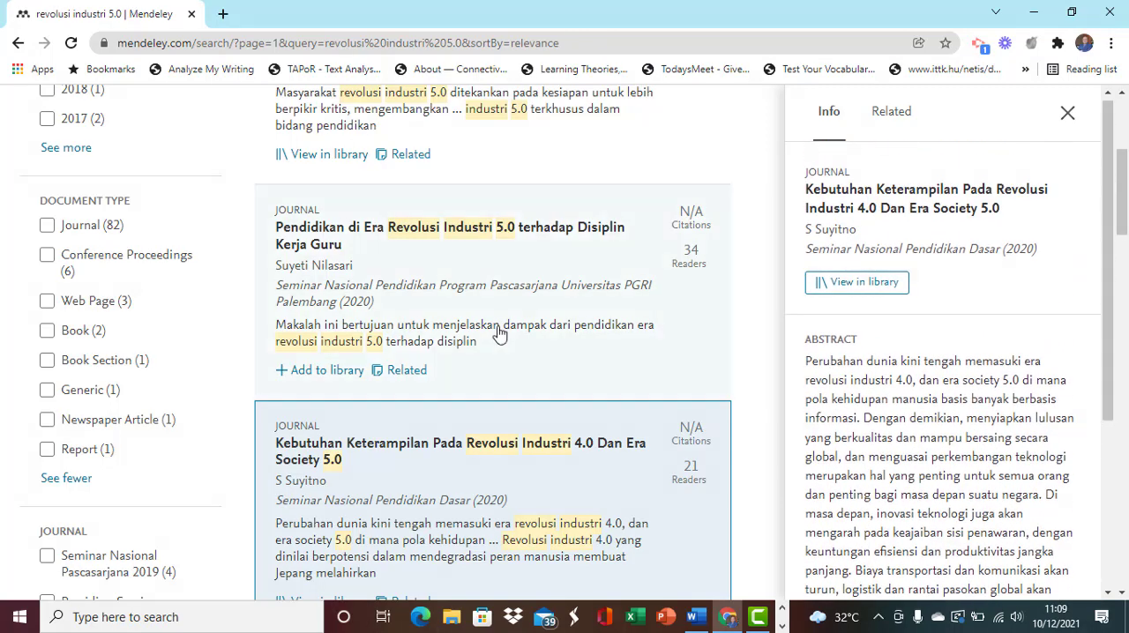
- Filter the results to books and add "Relevansi Literasi Baru Di Era Revolusi Industri 4.0 dan Society 5.0" to the library
click(52, 334)
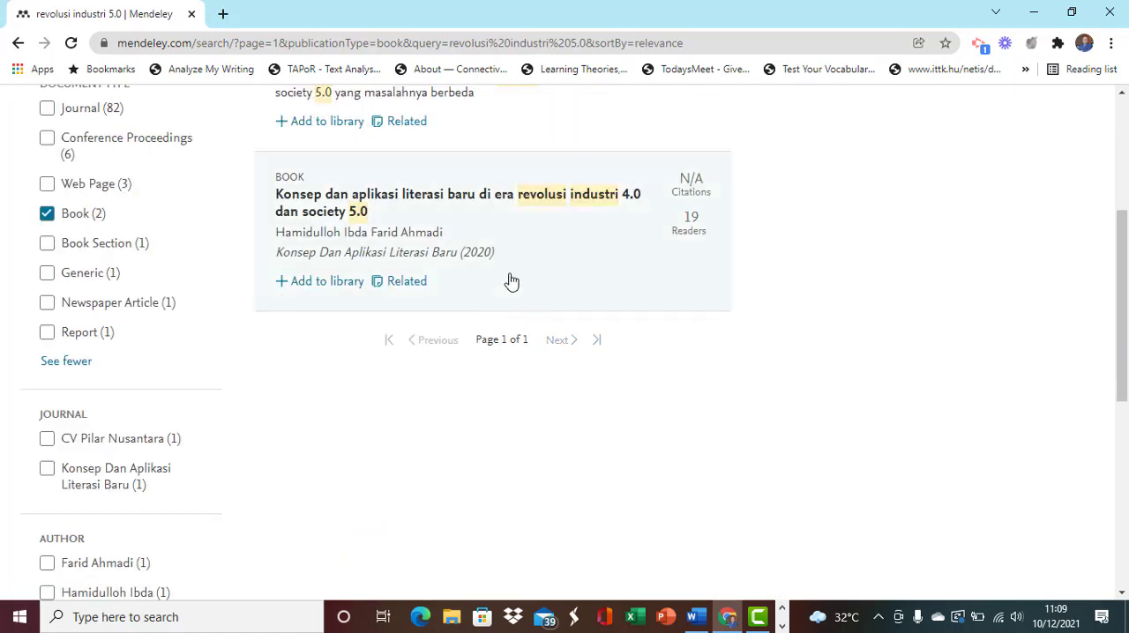
drag(1121, 259, 1123, 192)
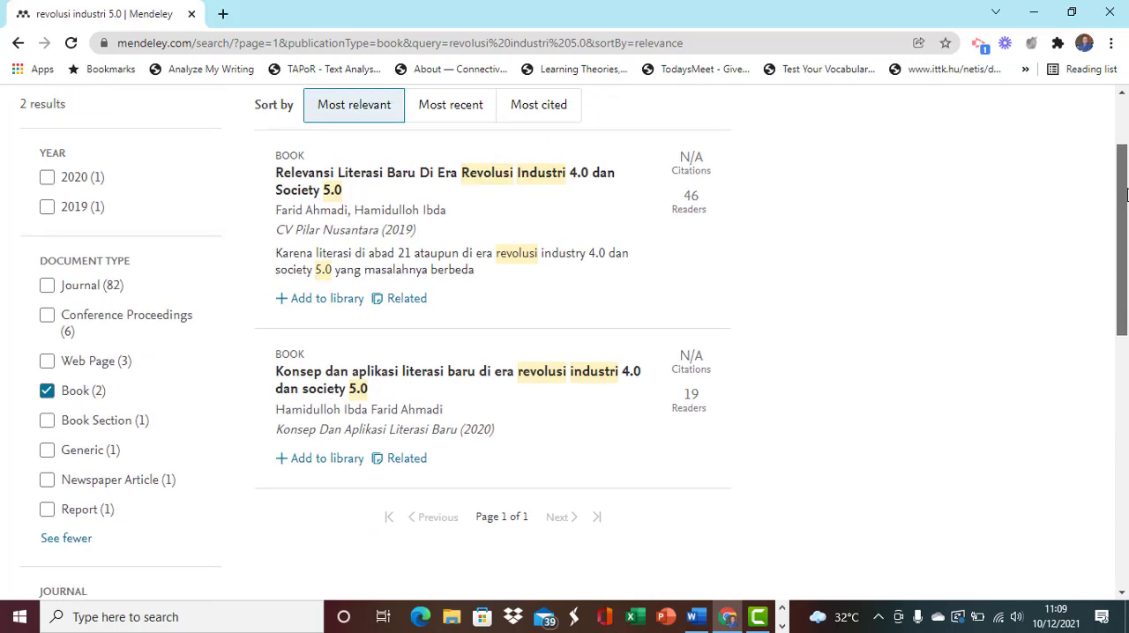
click(510, 219)
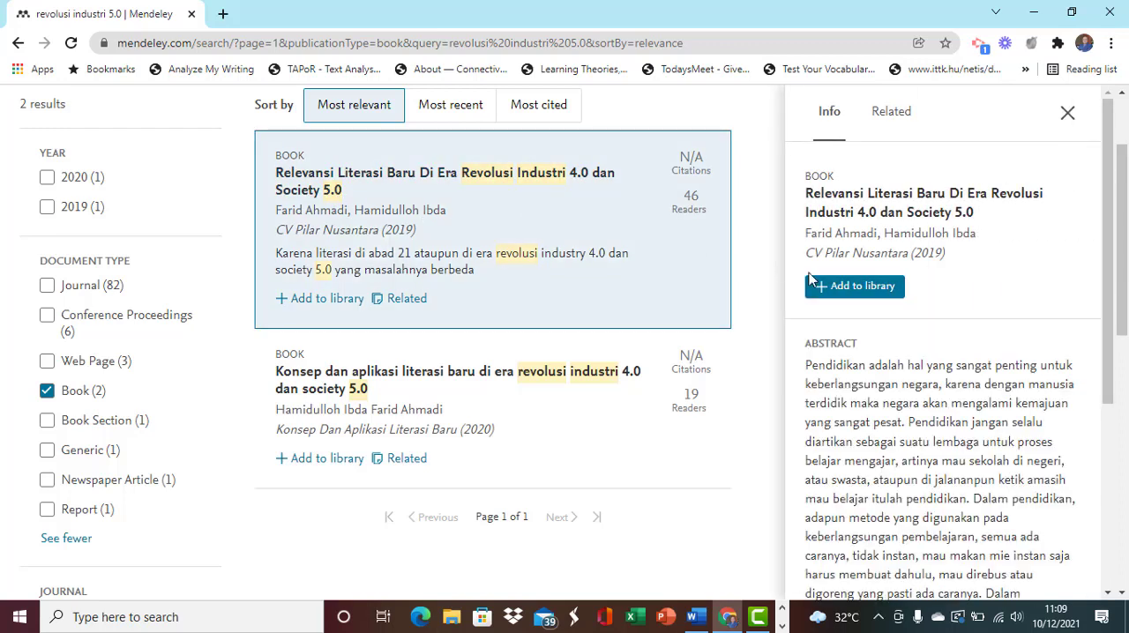
scroll(1109, 231, down, 1)
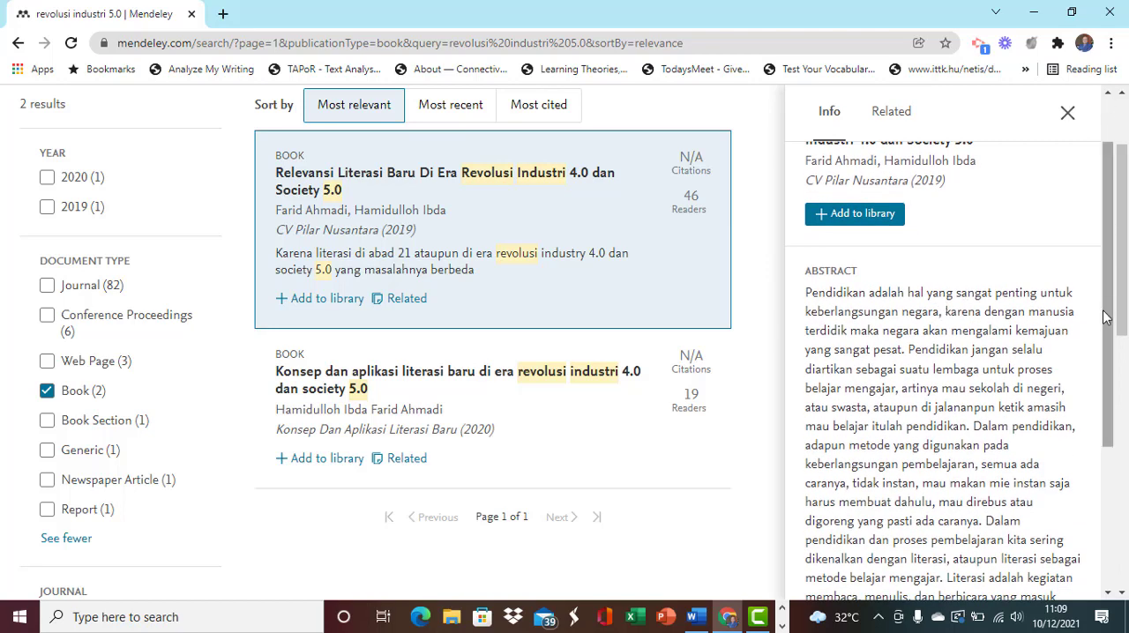
scroll(1109, 266, up, 1)
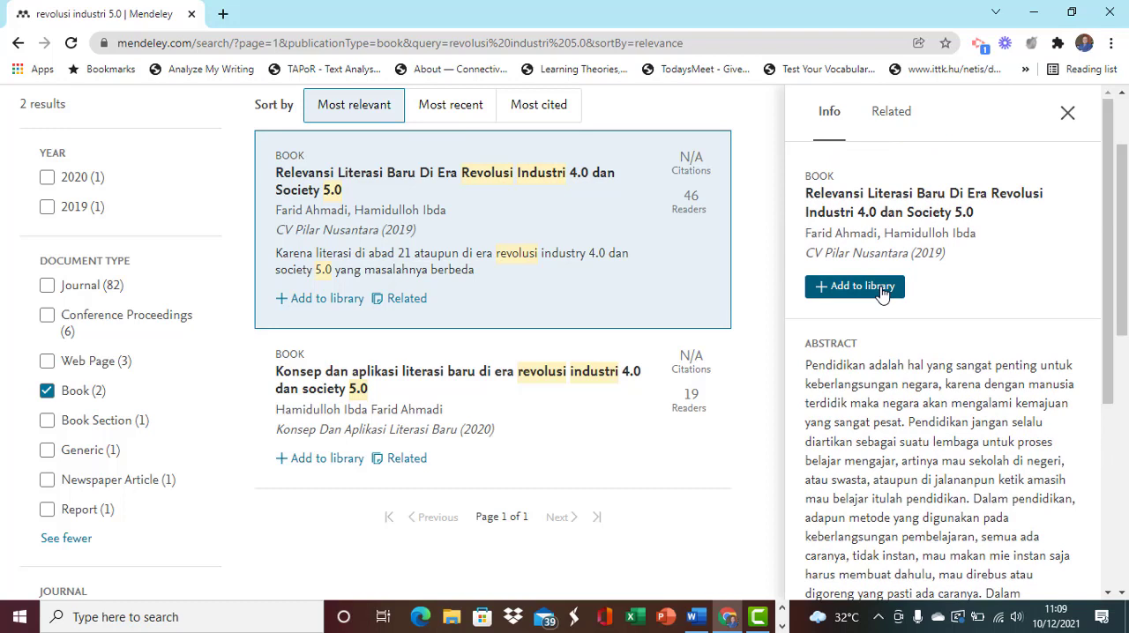
click(882, 291)
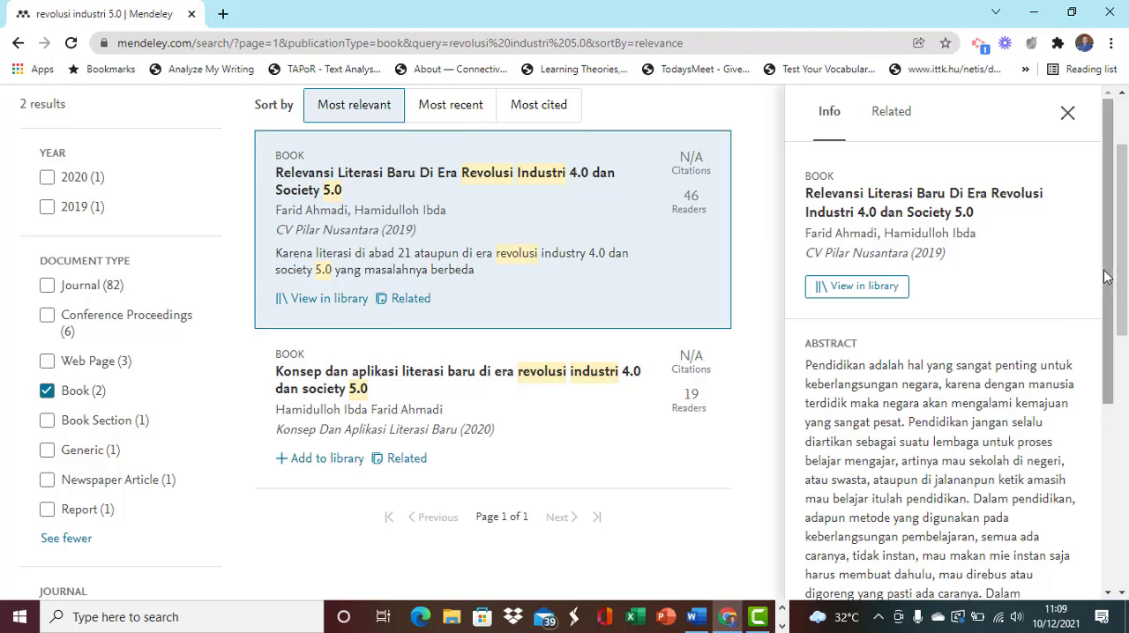
scroll(1101, 329, down, 1)
scroll(1101, 328, up, 1)
- Close the book's details and open the Mendeley library to see all saved references
click(1067, 113)
drag(1122, 189, 1125, 120)
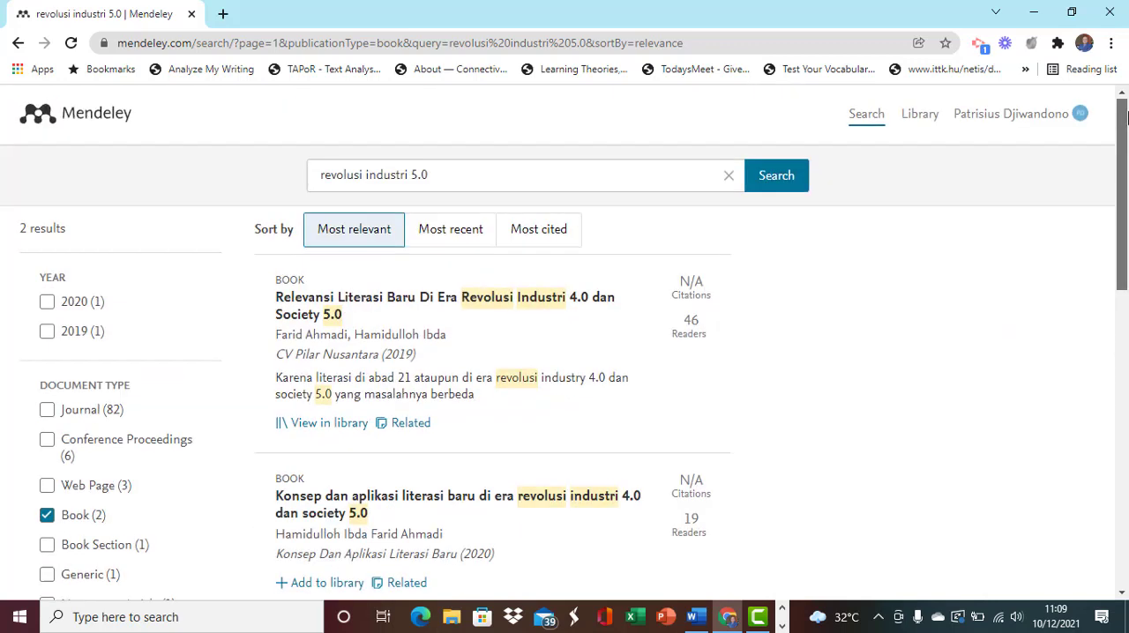
click(920, 121)
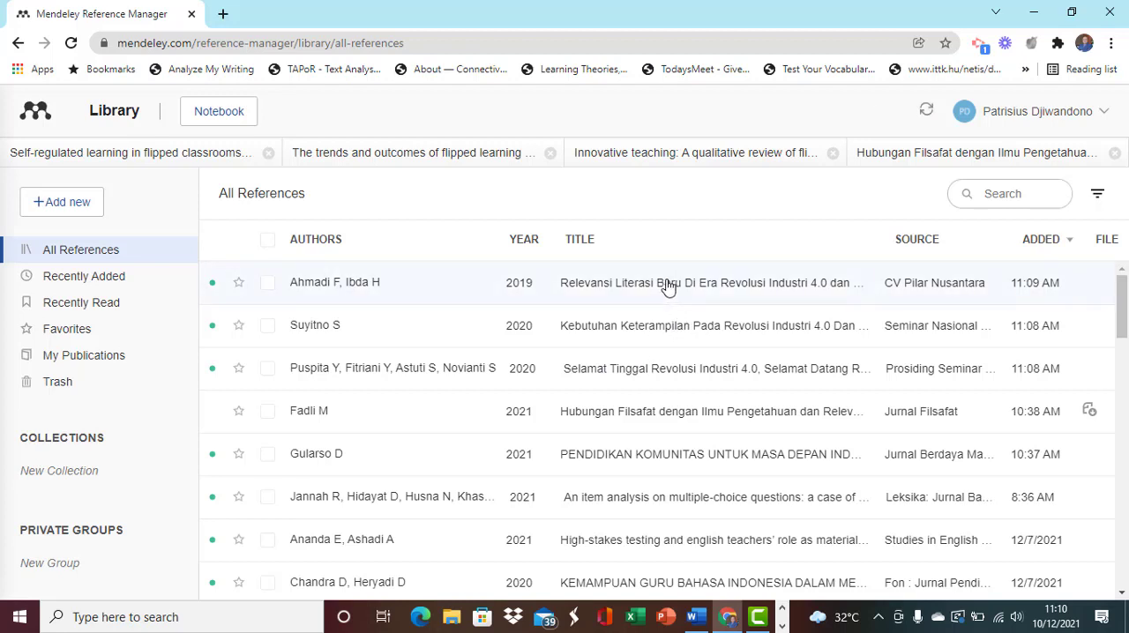
- Review the saved book details of "Relevansi Literasi Baru Di Era Revolusi Industri 4.0 dan Society 5.0" in the library and close them
click(668, 288)
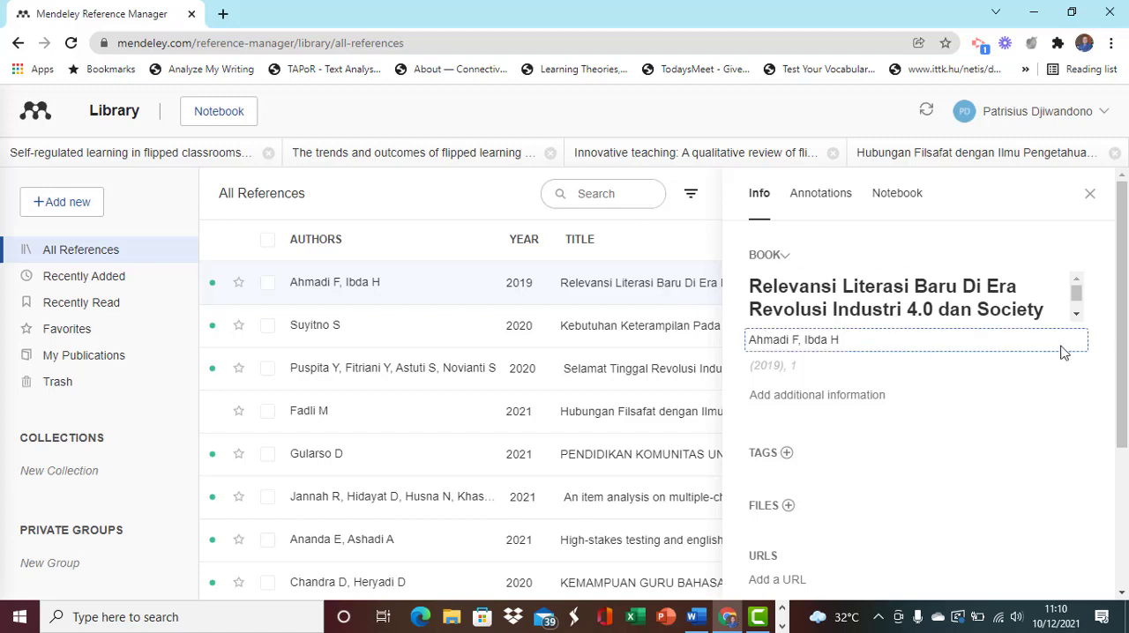
mouse_move(1119, 279)
mouse_down()
mouse_move(1119, 416)
mouse_move(1119, 275)
mouse_up()
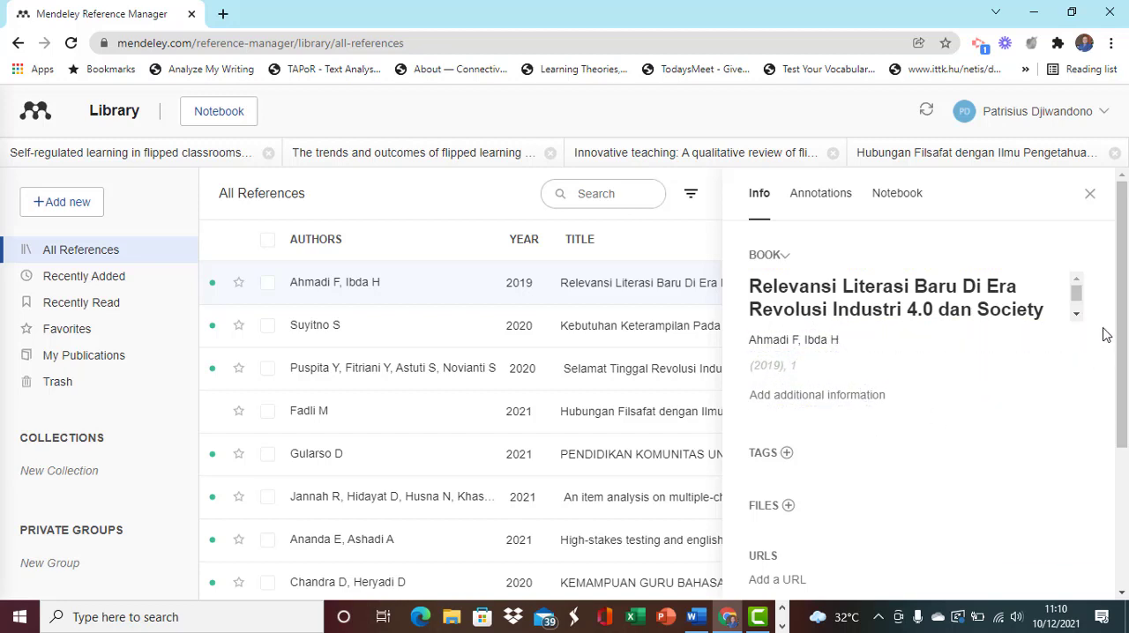
scroll(1126, 411, down, 2)
scroll(1125, 411, down, 1)
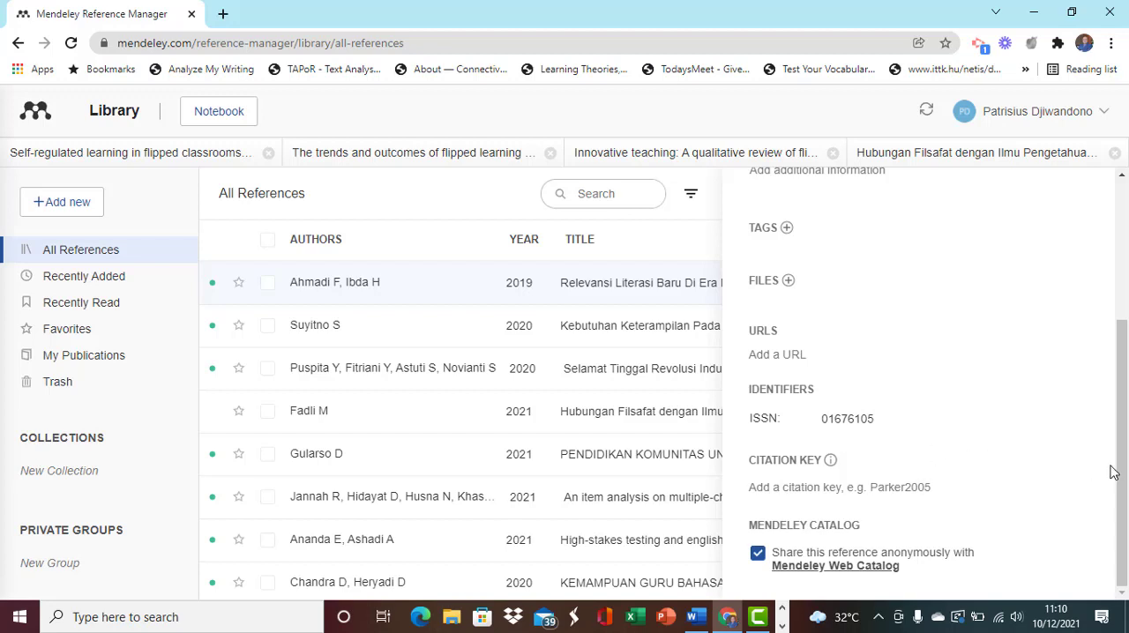
scroll(1126, 399, up, 1)
drag(1126, 400, 1126, 306)
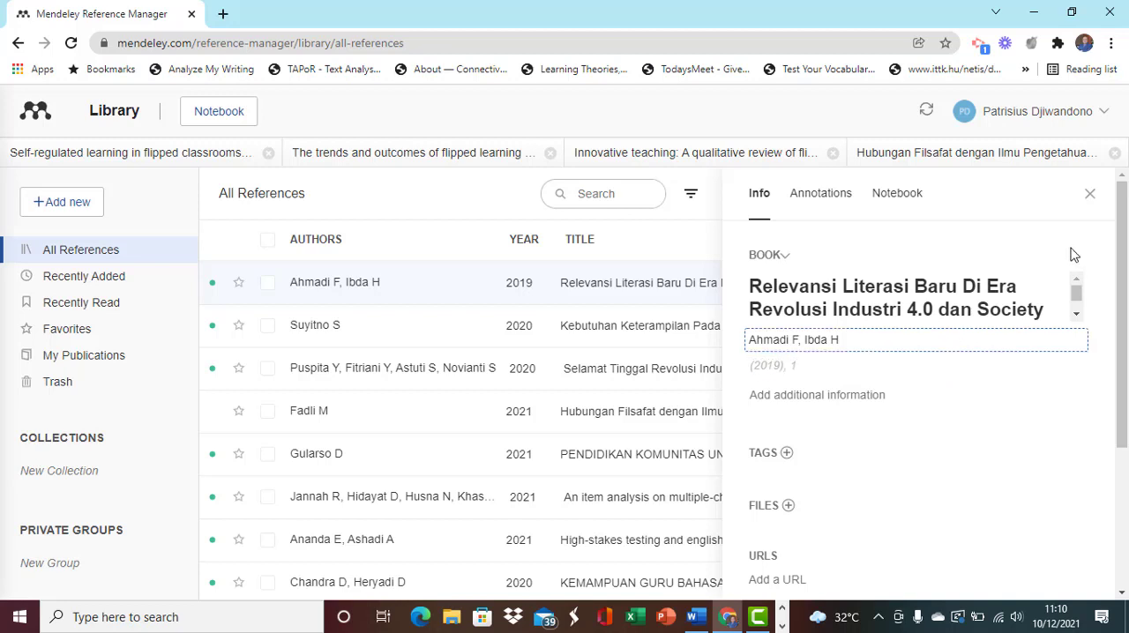
click(1092, 196)
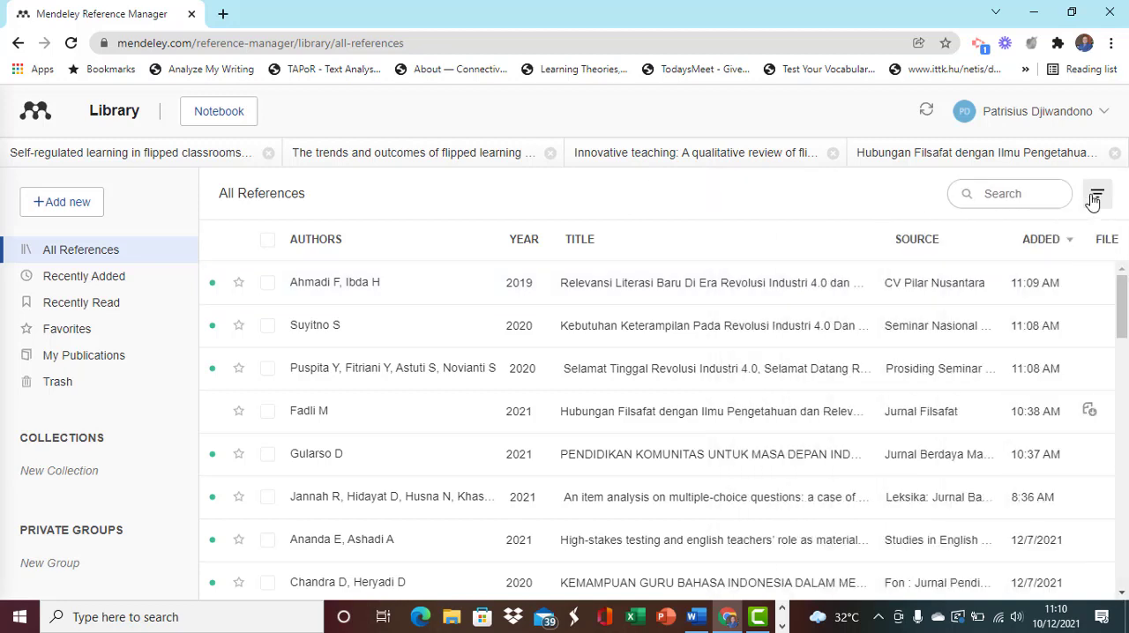
- Review the info, abstract and annotations of "Kebutuhan Keterampilan Pada Revolusi Industri 4.0 Dan Era Society 5.0" and close the details
click(588, 335)
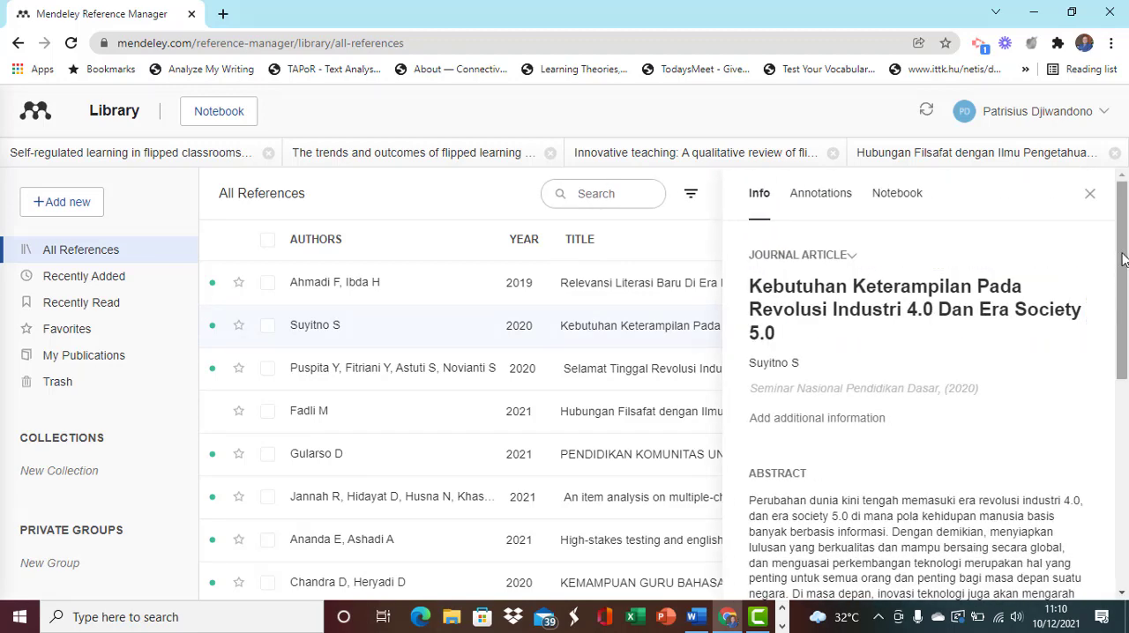
mouse_move(1123, 259)
mouse_down()
mouse_move(1124, 454)
mouse_move(1126, 272)
mouse_up()
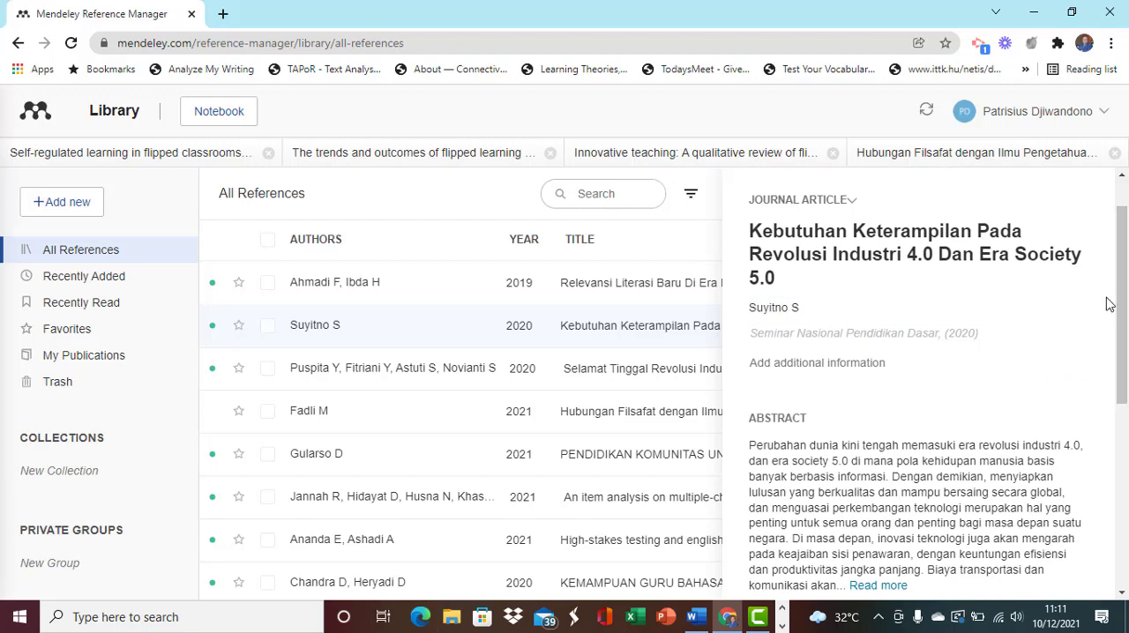
scroll(1123, 303, down, 1)
scroll(1123, 303, up, 2)
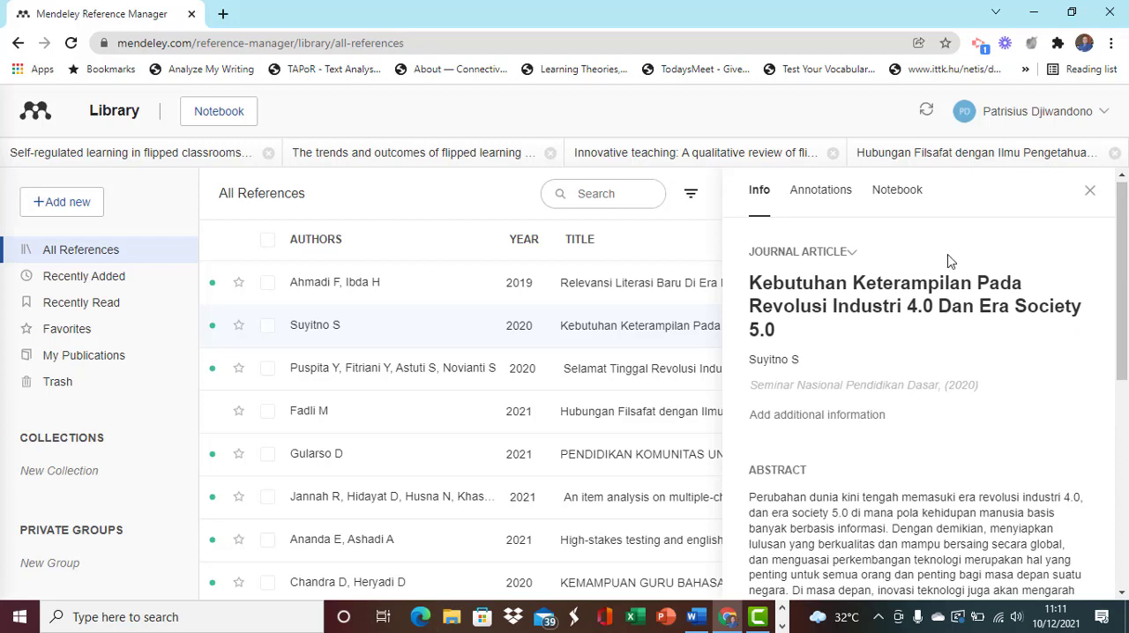
click(820, 196)
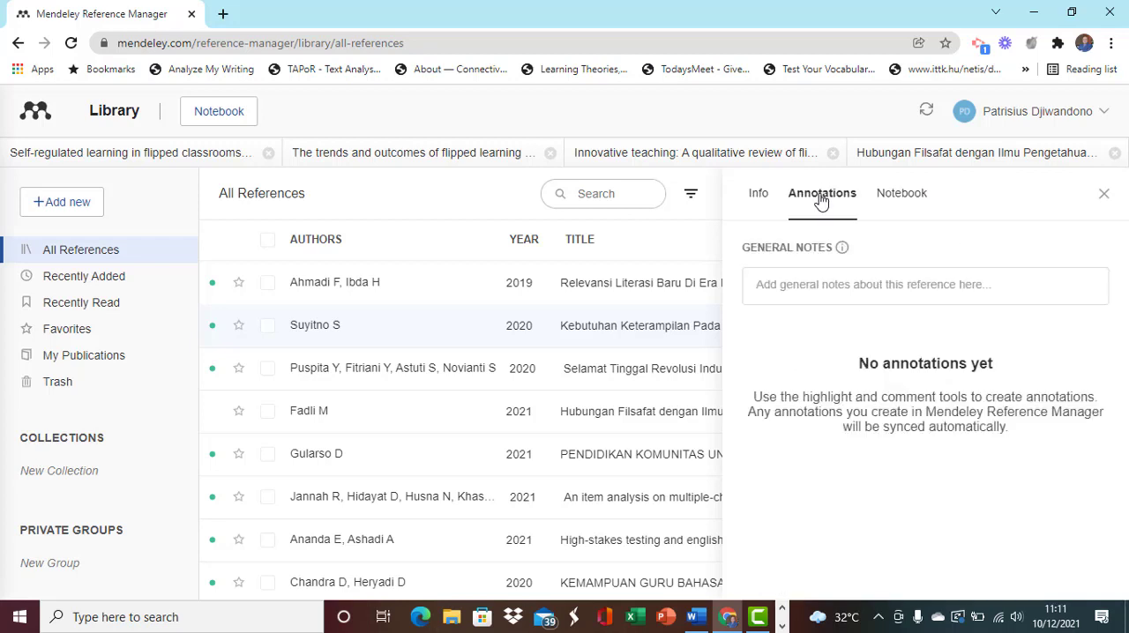
click(756, 198)
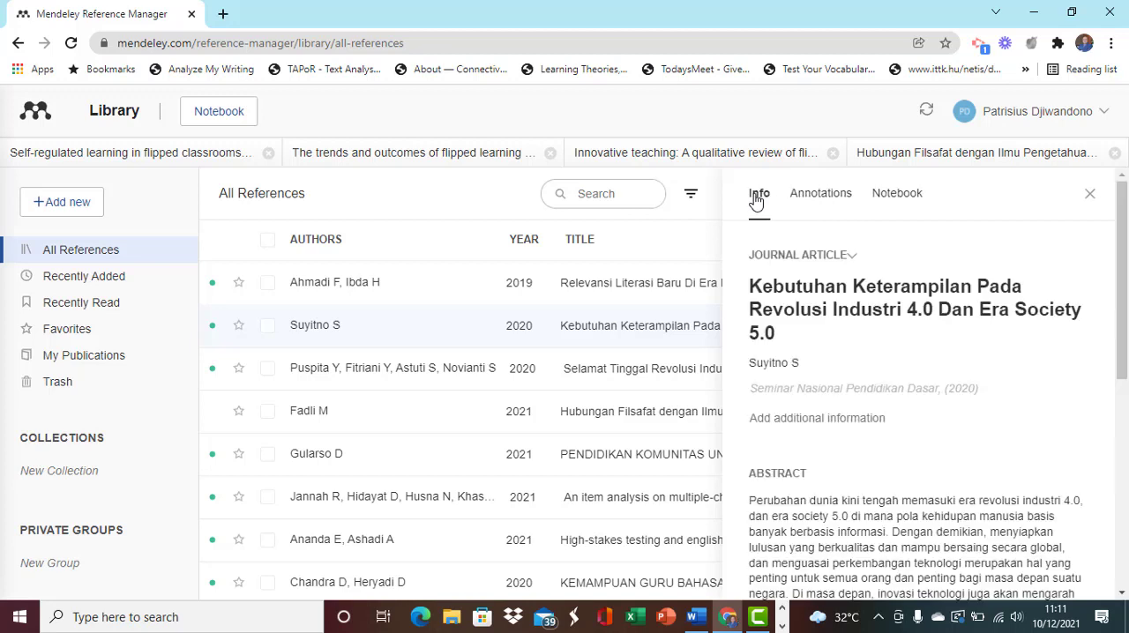
click(1090, 196)
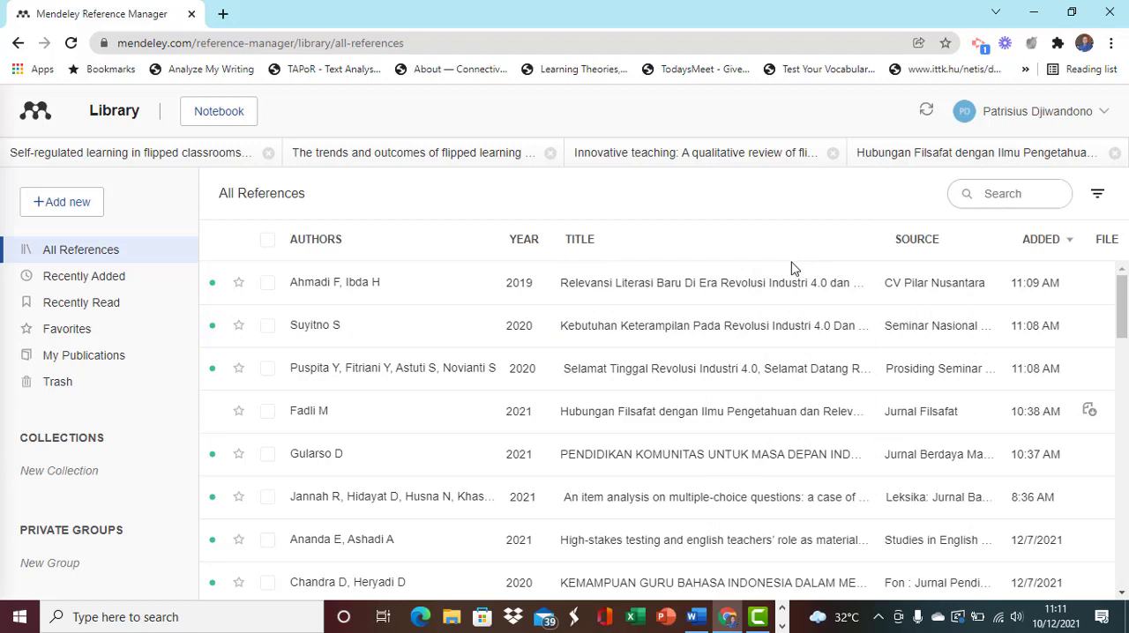
- Read the details and abstract of "Selamat Tinggal Revolusi Industri 4.0, Selamat Datang Revolusi Industri 5.0" in the library
click(679, 378)
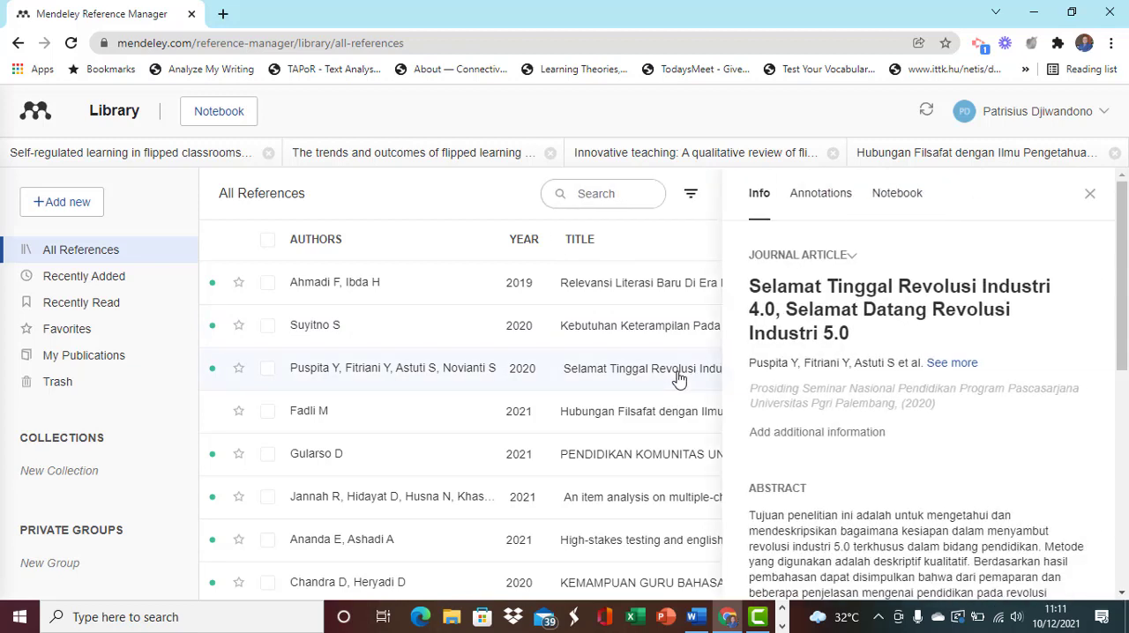
drag(1117, 276, 1122, 353)
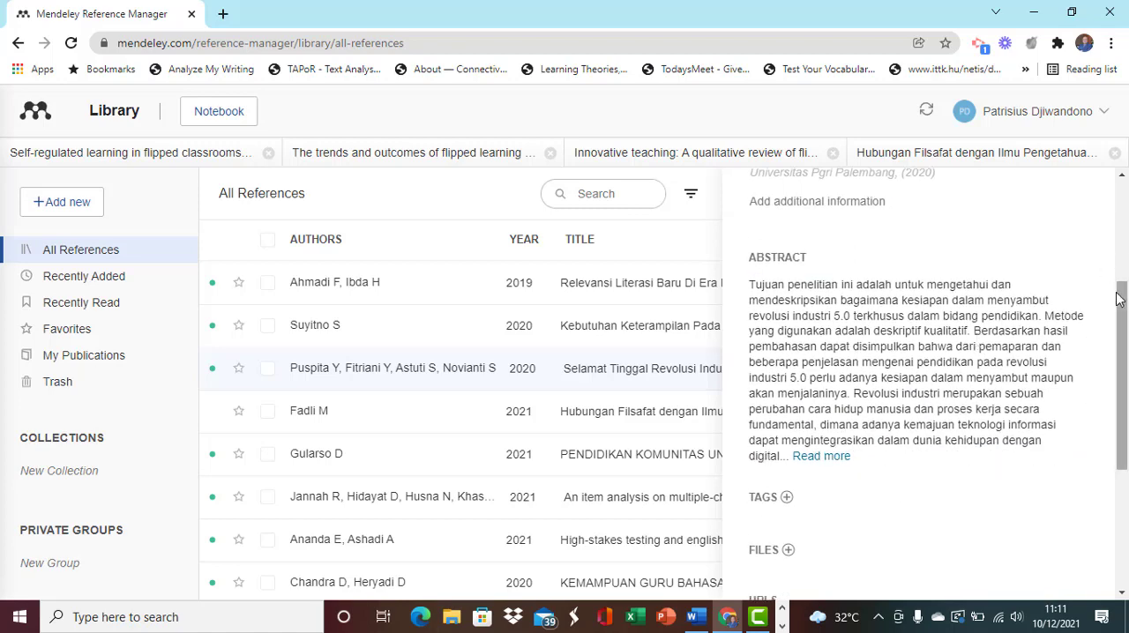
scroll(1123, 313, up, 3)
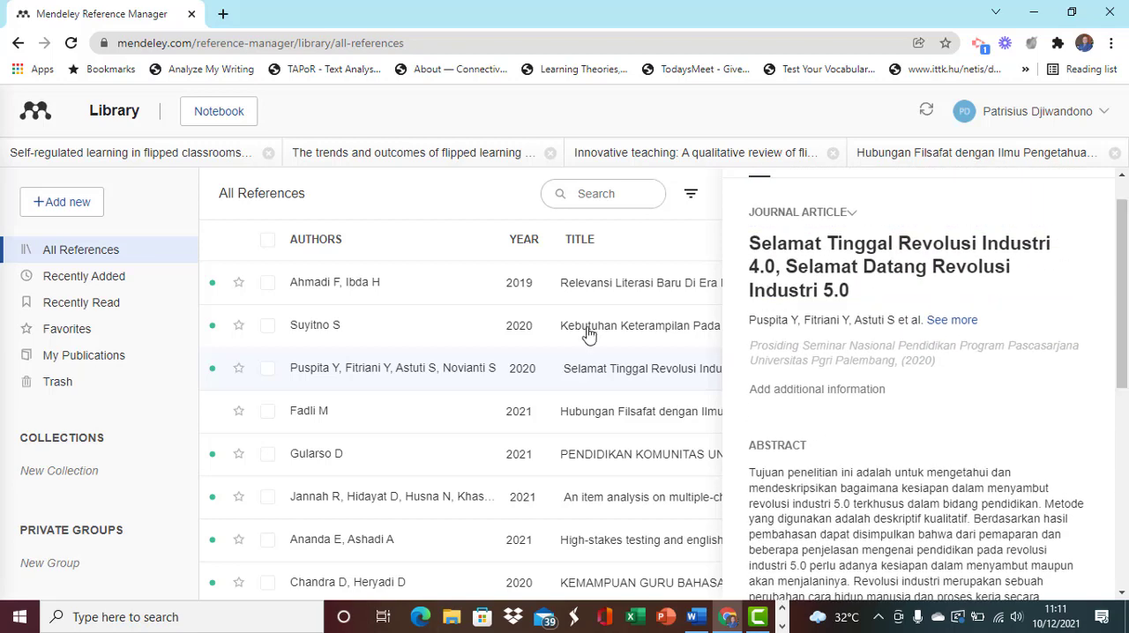
- Try to attach the matching PDF to the reference "Hubungan Filsafat dengan Ilmu Pengetahuan dan Relevansinya Di Era Revolusi Industri 4.0 (Society 5.0)"
click(392, 415)
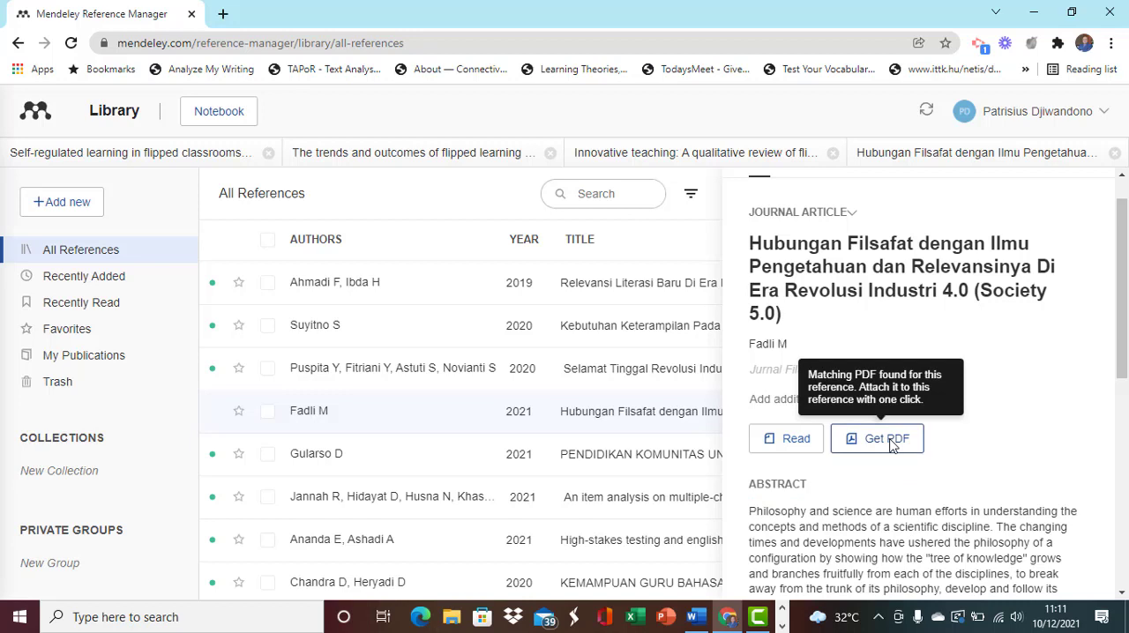
click(893, 446)
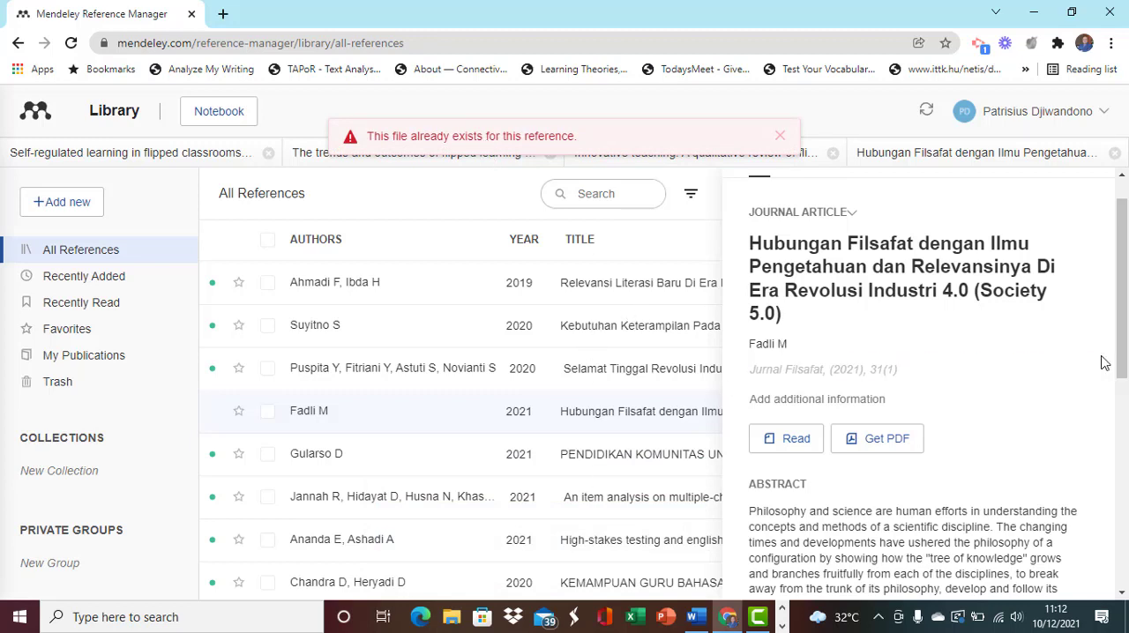
- Attach the matching PDF to "Pendidikan Komunitas untuk Masa Depan Indonesia di Era Society 5.0 dan Revolusi Industri 4.0" and dismiss the notices
click(446, 462)
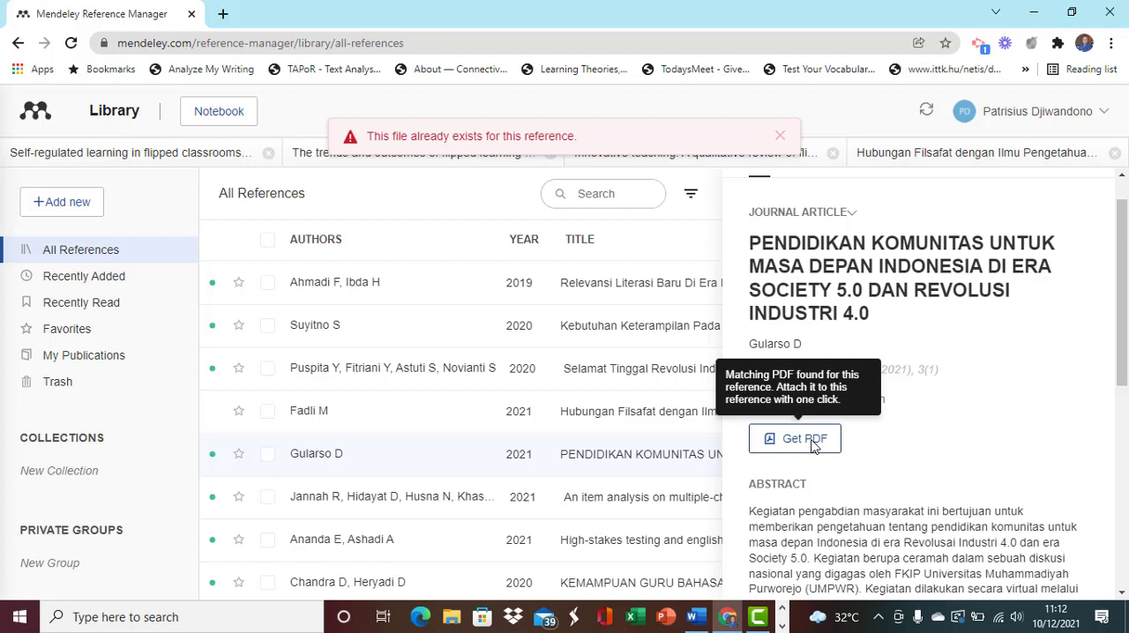
click(811, 448)
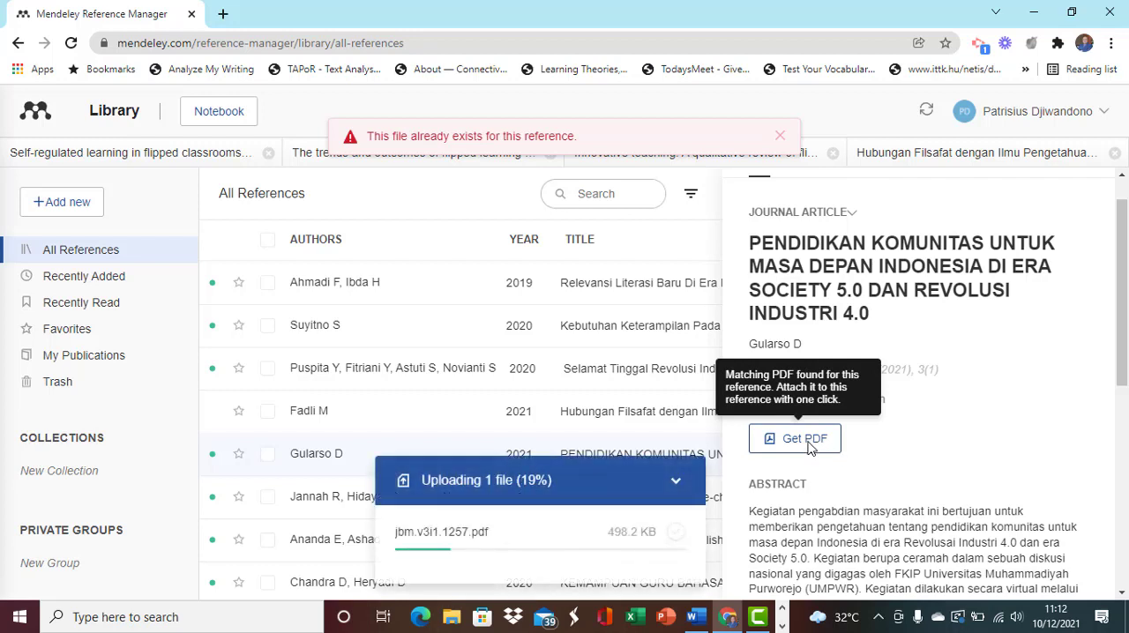
click(812, 448)
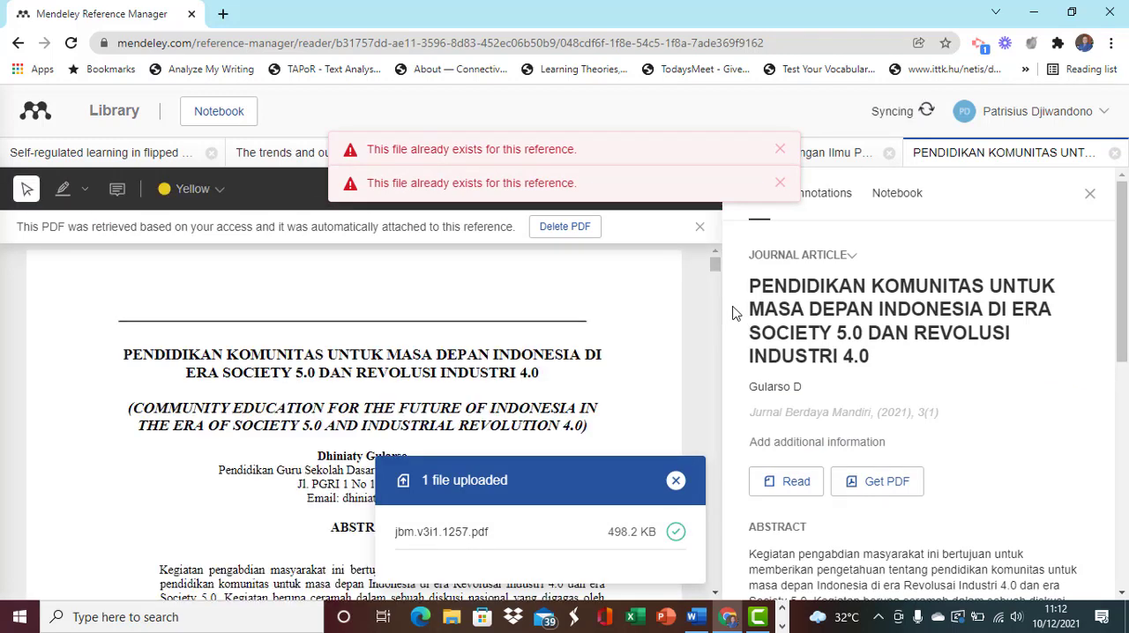
click(780, 183)
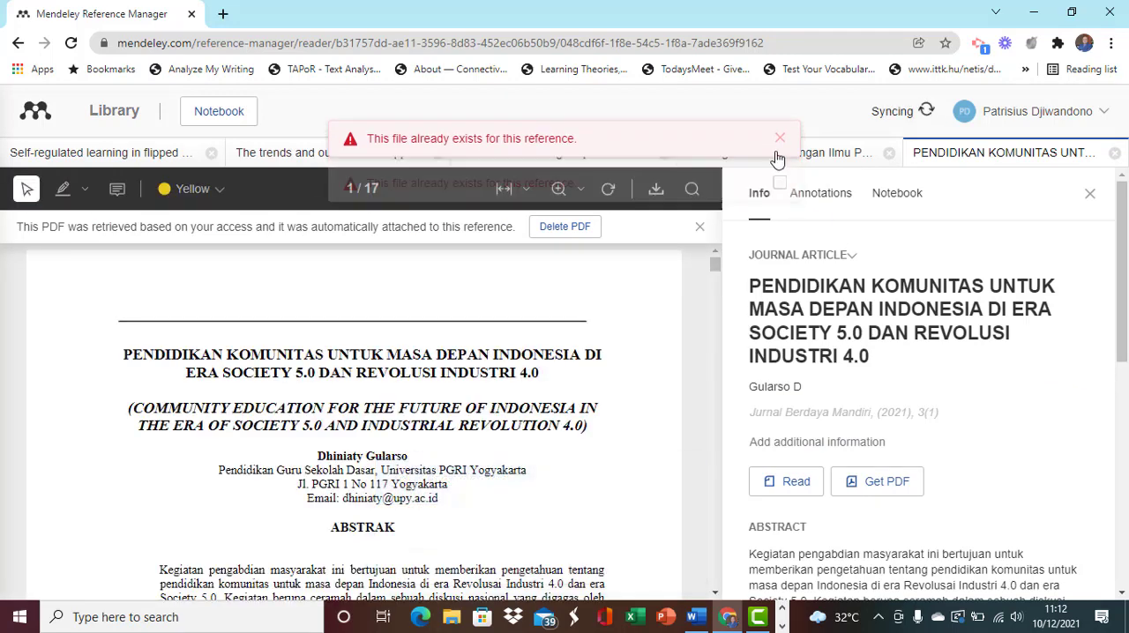
click(779, 150)
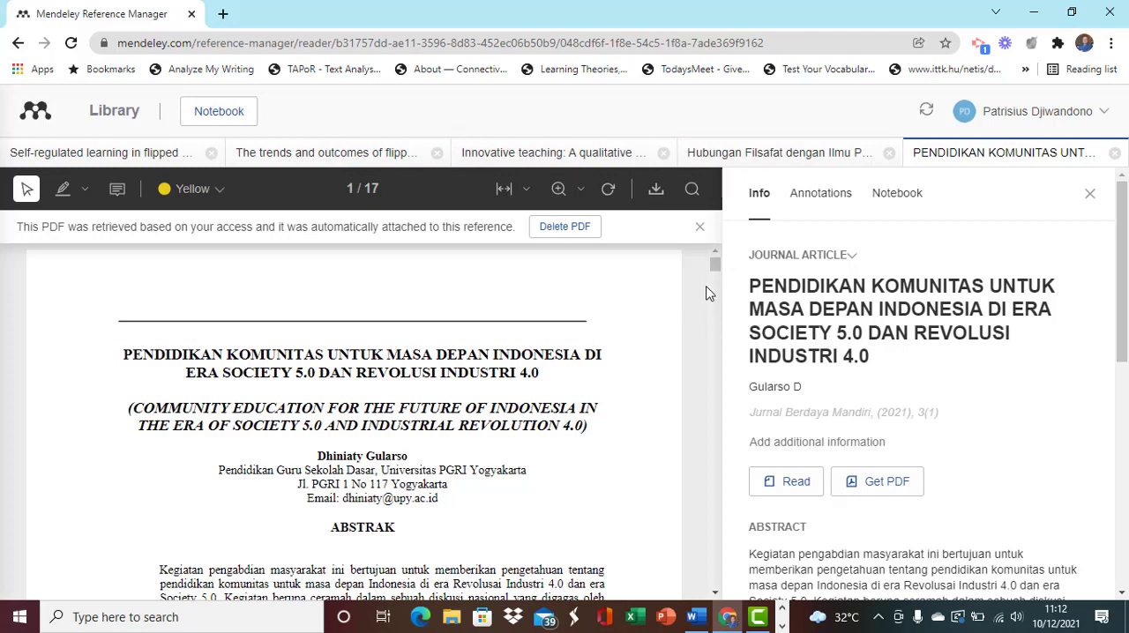
- Add the general note "Materi ini cocok untuk bagian pembahasan hasil." to the article's annotations
mouse_move(716, 271)
mouse_down()
mouse_move(717, 340)
mouse_move(717, 262)
mouse_move(717, 307)
mouse_move(717, 273)
mouse_up()
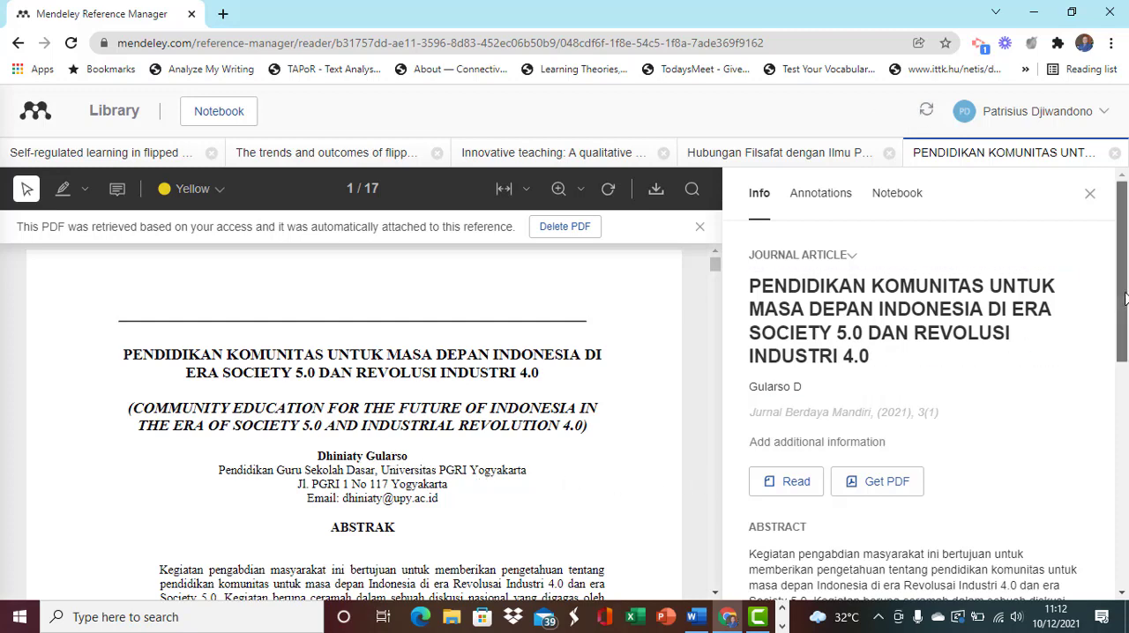
drag(1125, 289, 1125, 292)
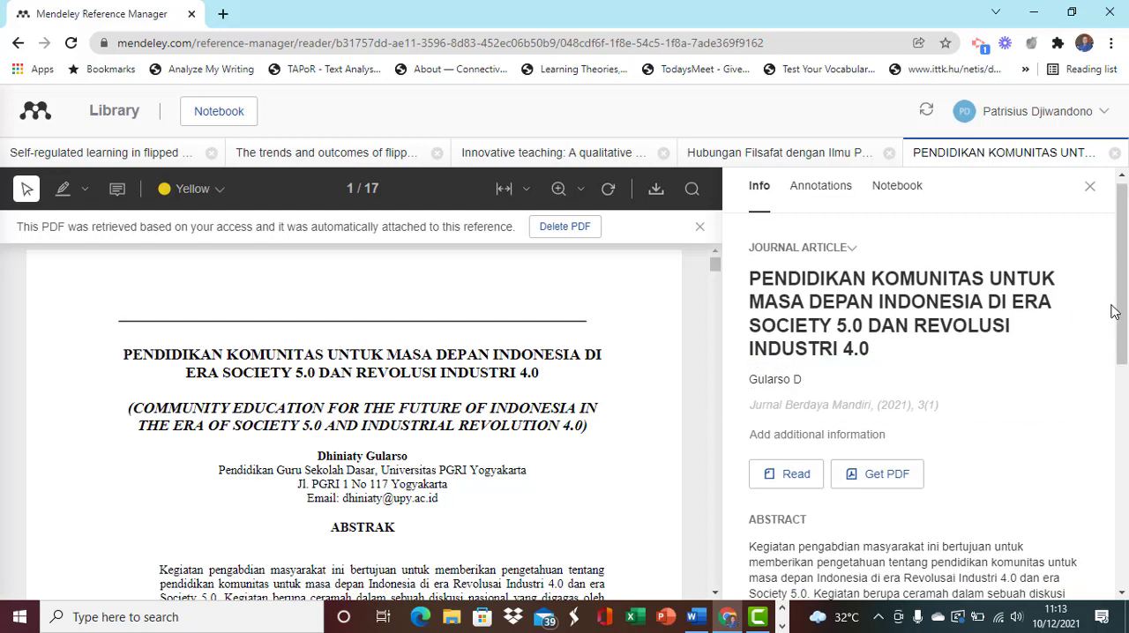
click(813, 190)
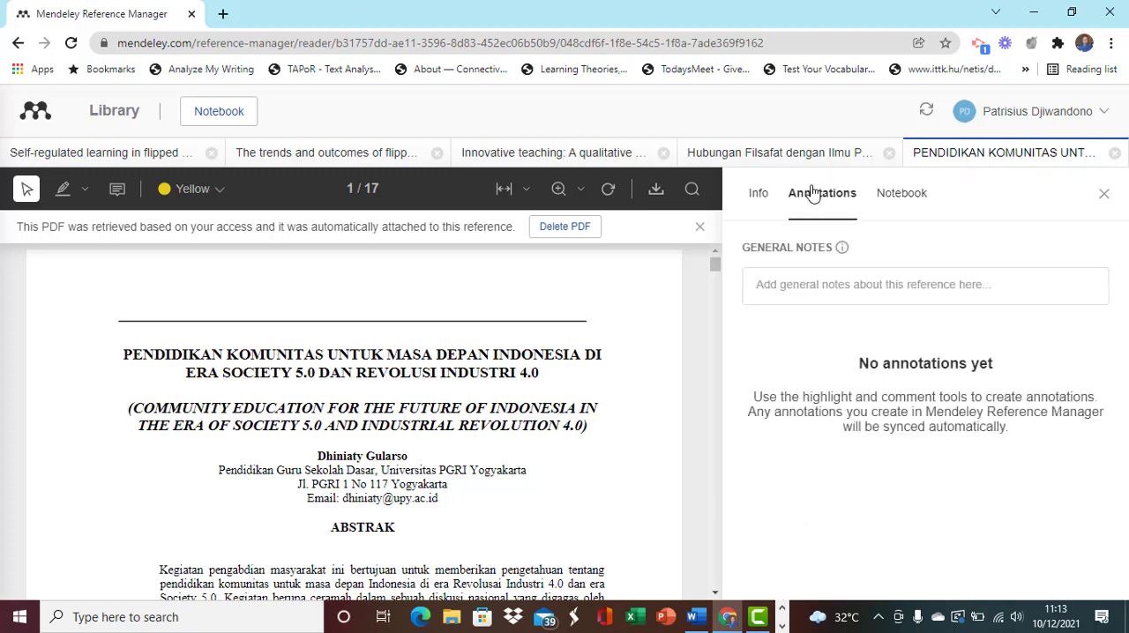
click(799, 290)
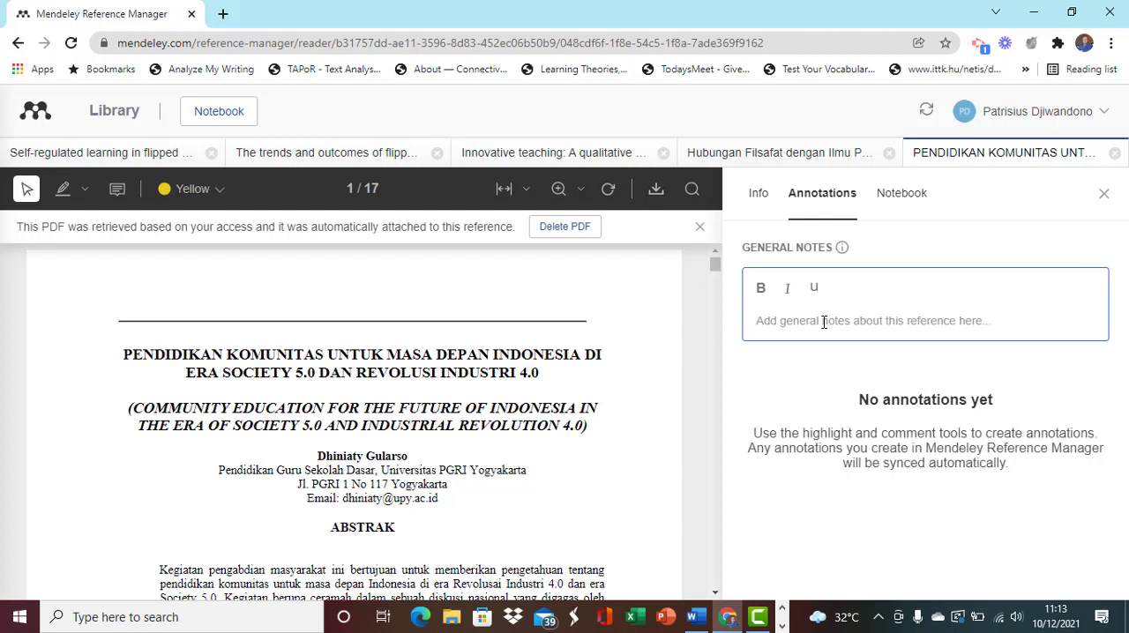
text(Matyer)
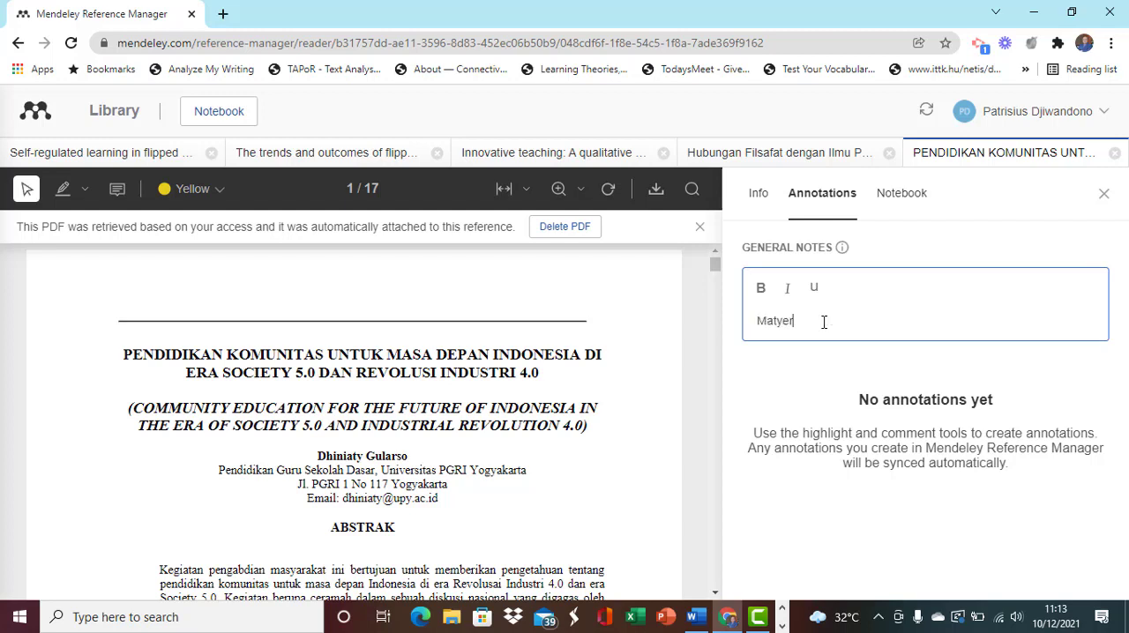
key(BackSpace)
key(BackSpace)
key(BackSpace)
key(BackSpace)
key(BackSpace)
text(eri ini cocok untuk bagian pembahasa)
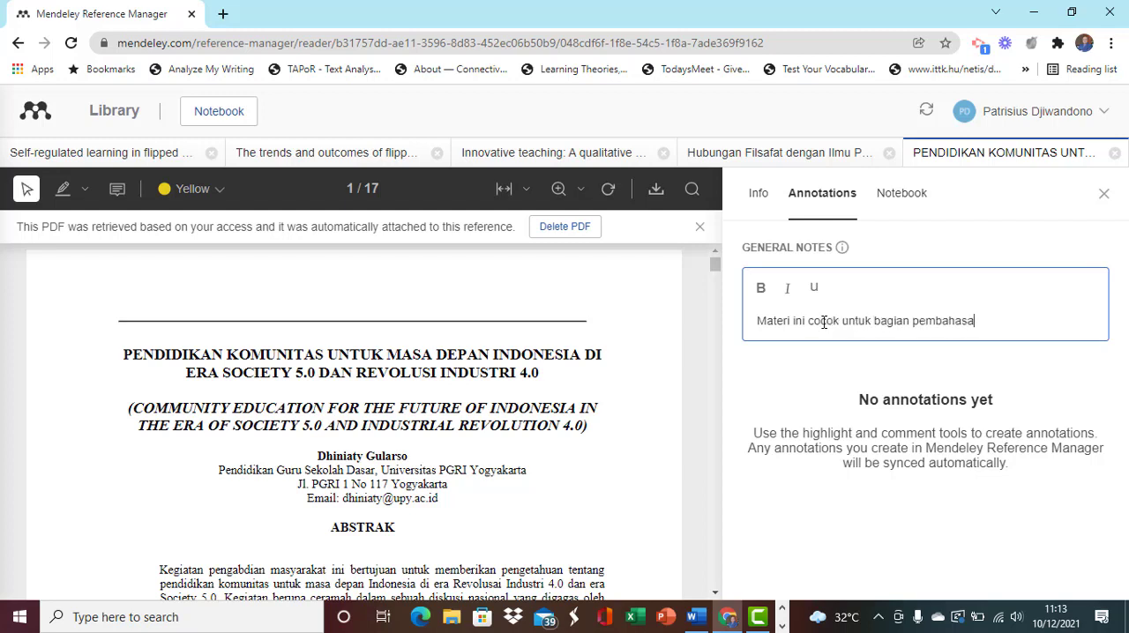
text(n hasil.)
- Consult the national discussion material on page 8 of the PDF and append "Beberapa faktor memicu manusia untuk membentuk komunitas." to the general note
drag(714, 268, 714, 316)
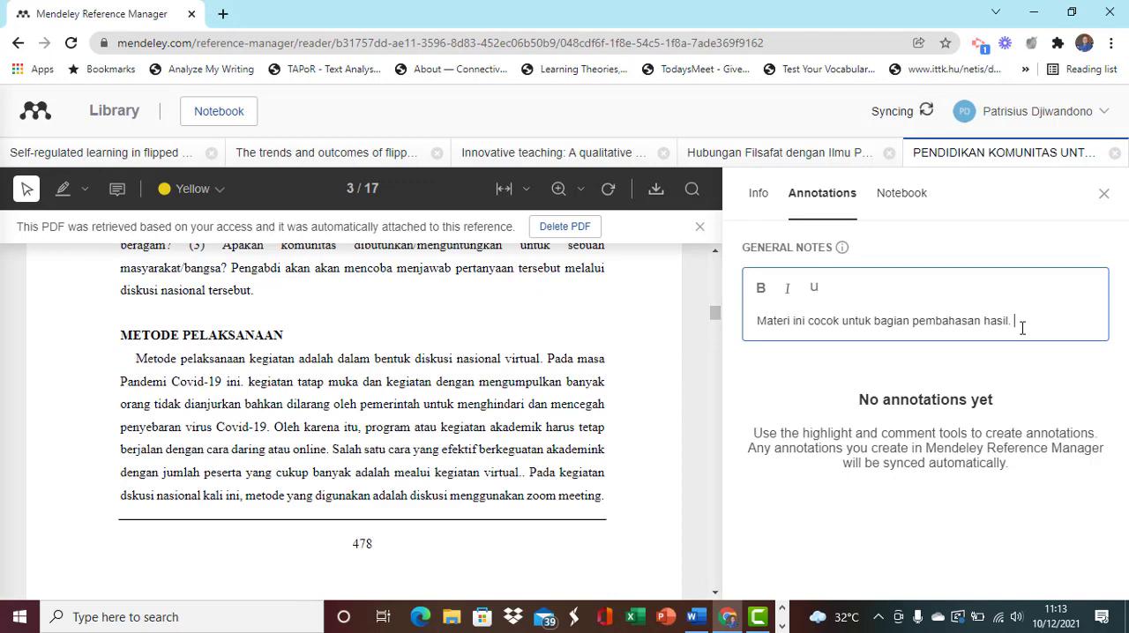
drag(715, 315, 724, 402)
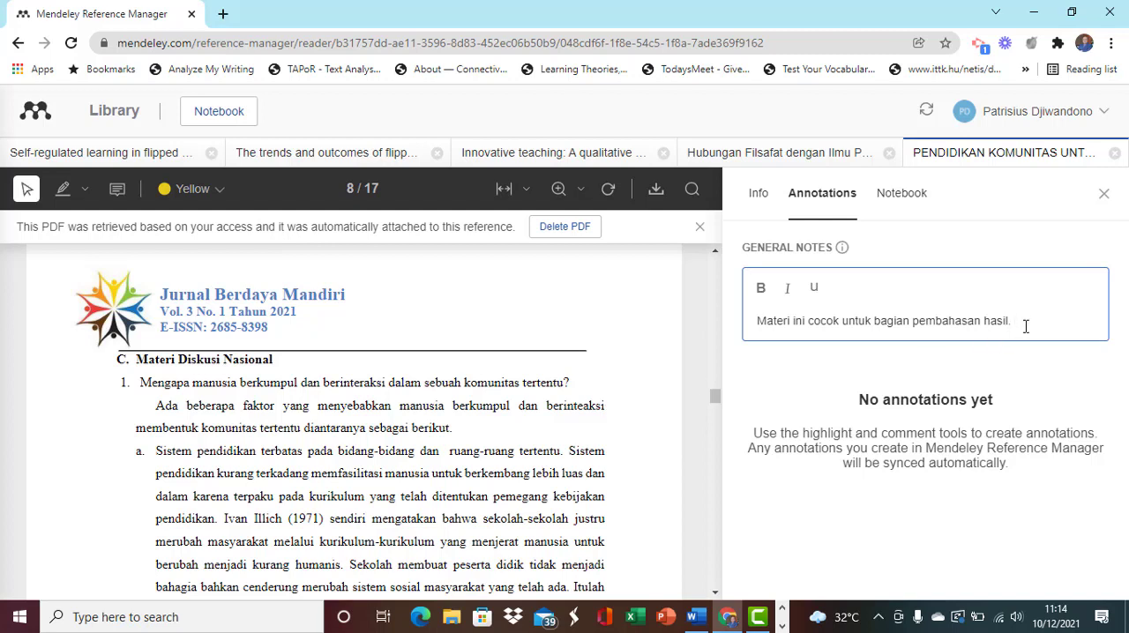
text(Beberapa faktor)
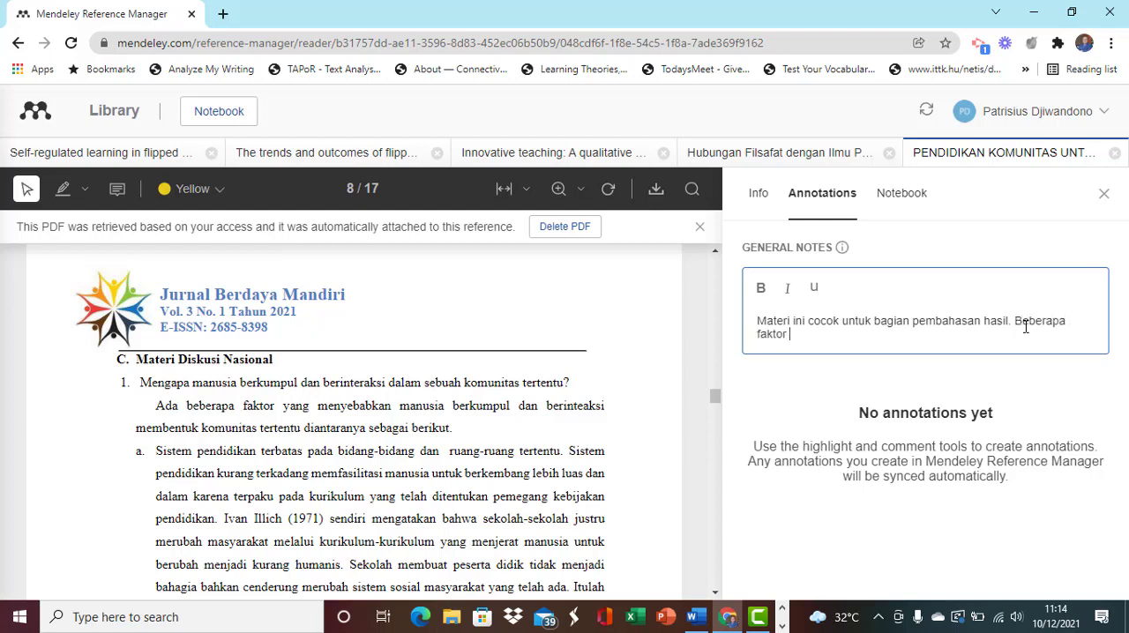
text( memicu manusia untuk memben)
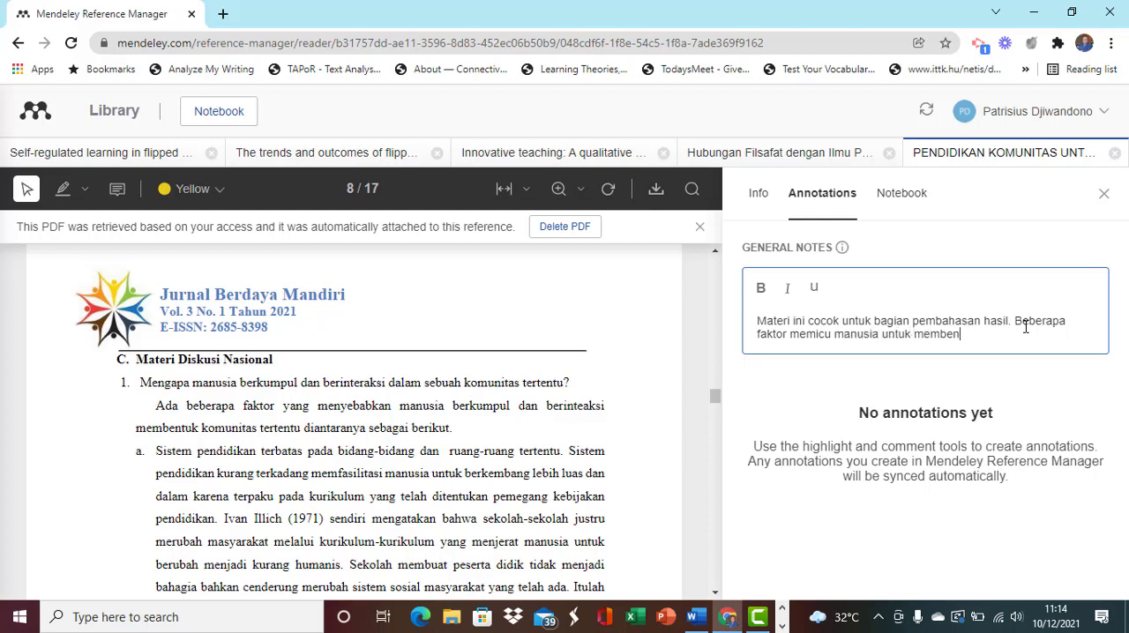
text(tuk komunitas)
- Copy the note sentence "Beberapa faktor memicu manusia untuk membentuk komunitas." and paste it into the Word article after "berbagai bidang." as unformatted text
drag(1016, 323, 1059, 349)
key(ctrl+c)
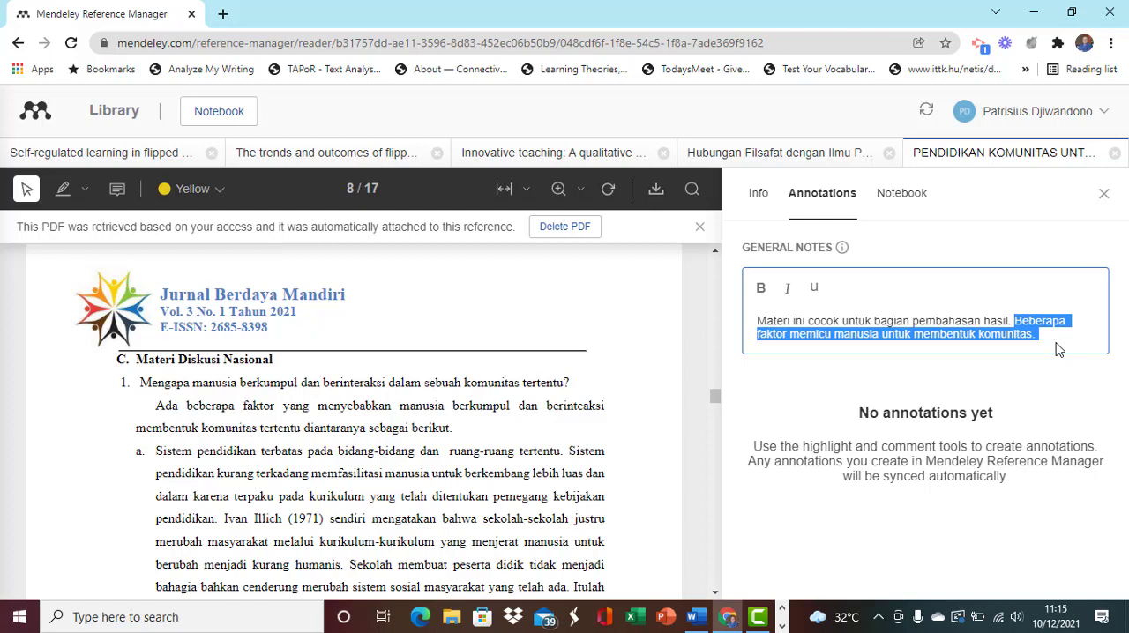
click(694, 620)
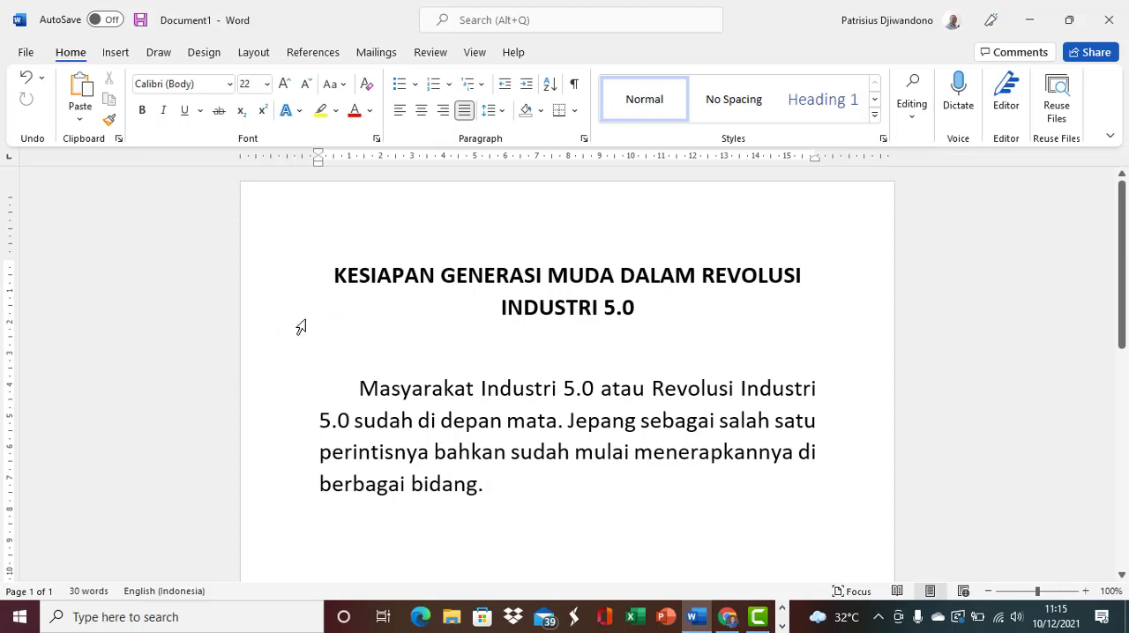
click(81, 122)
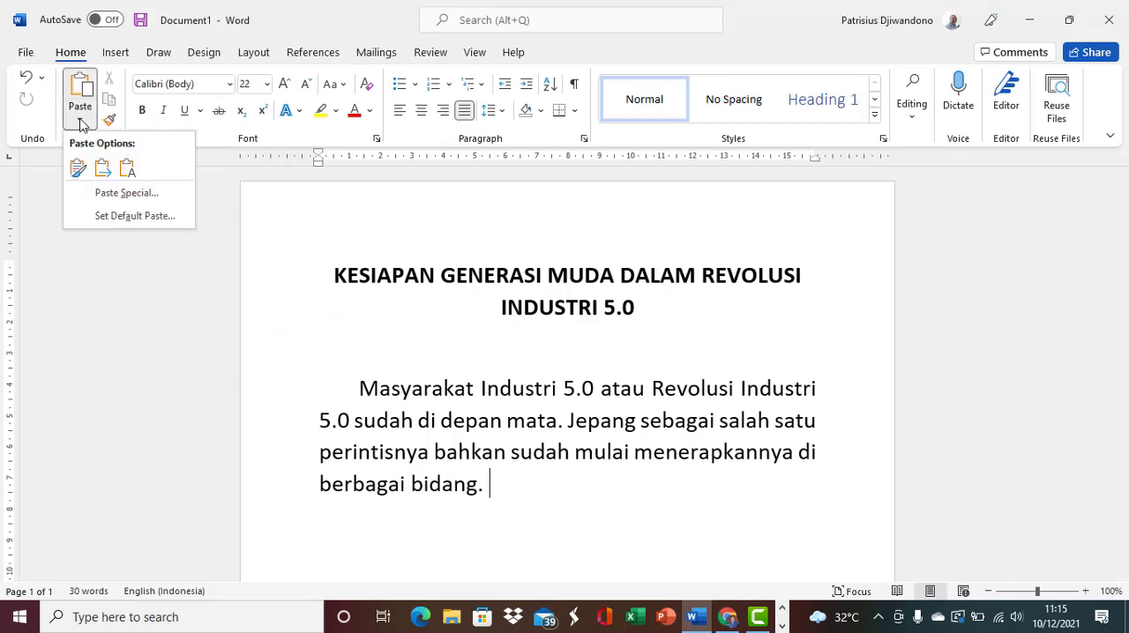
click(110, 196)
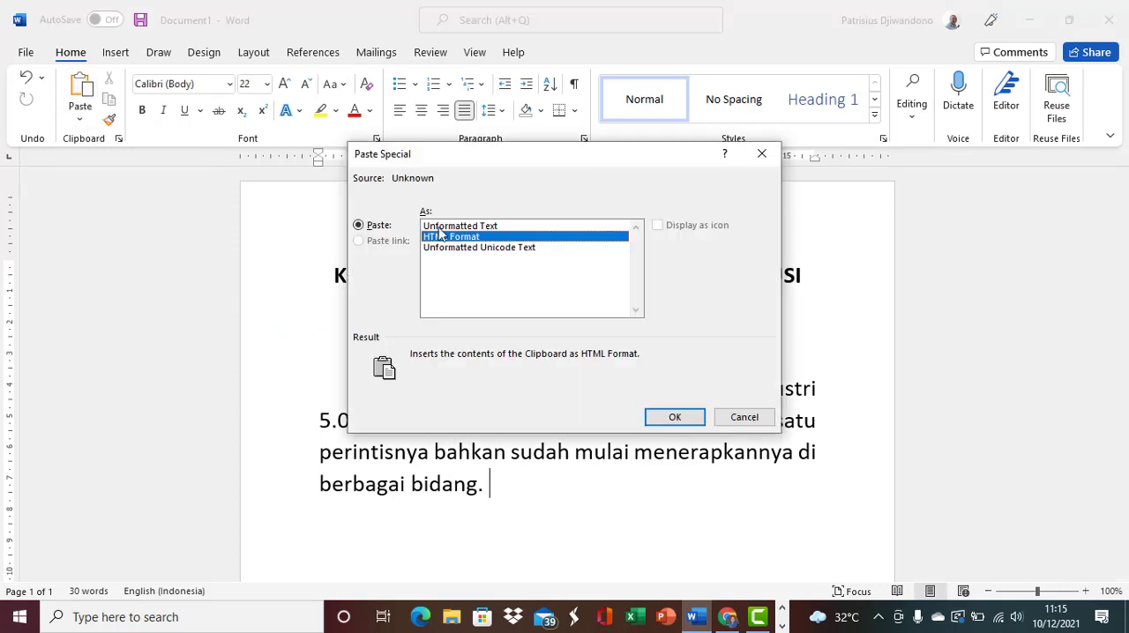
click(484, 227)
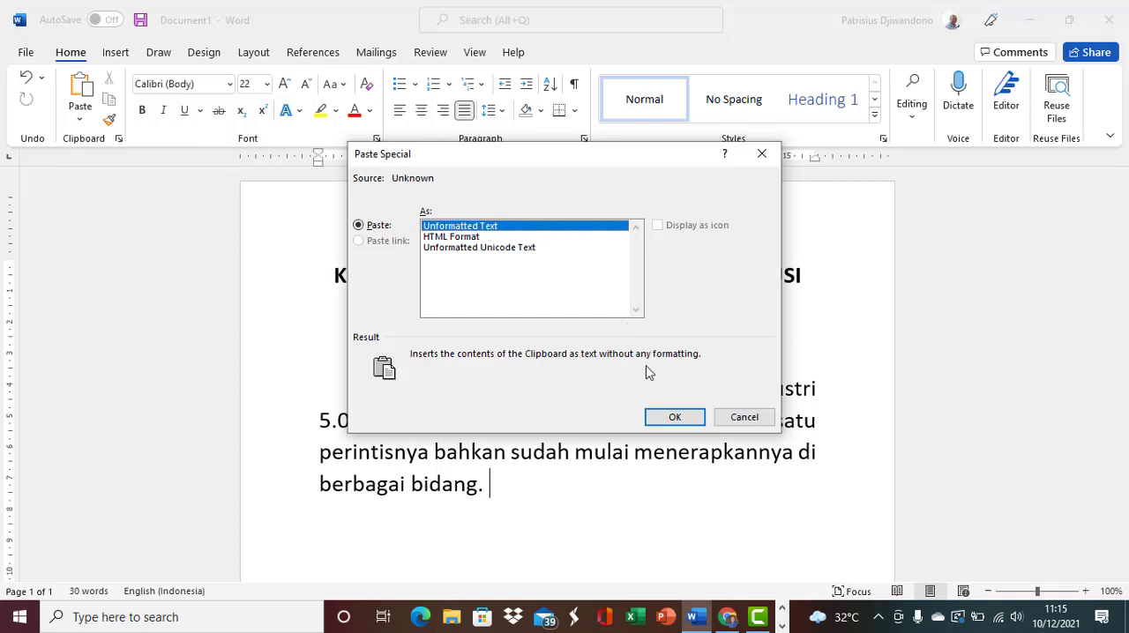
click(673, 420)
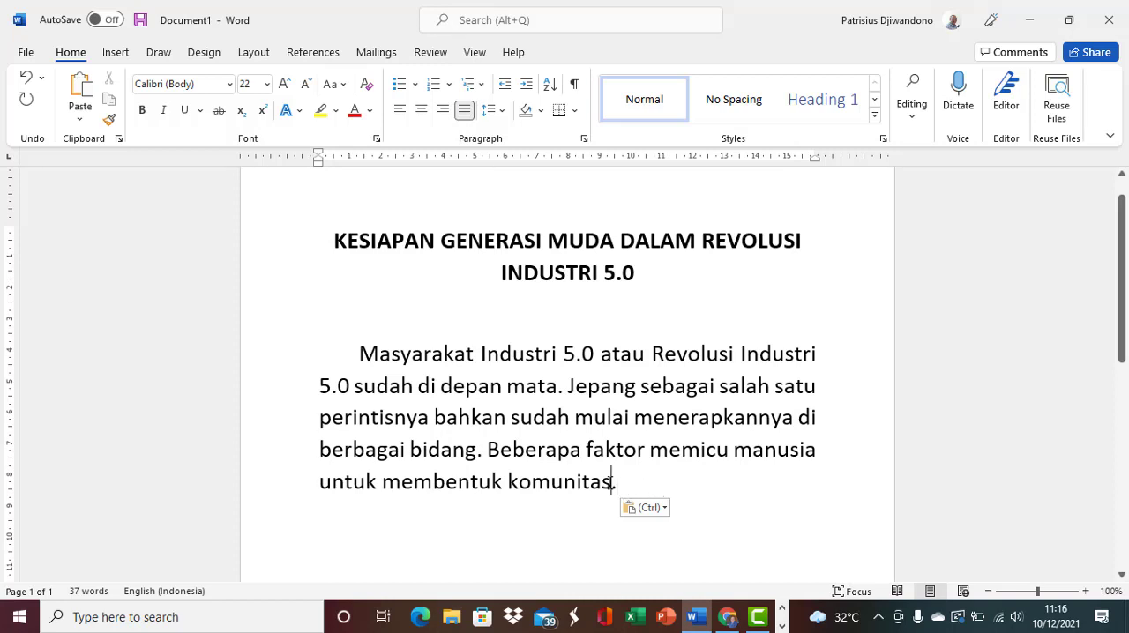
- Insert a parenthesized citation with the author's surname and ". . ." as a year placeholder before the pasted sentence's final period
click(611, 481)
text((G)
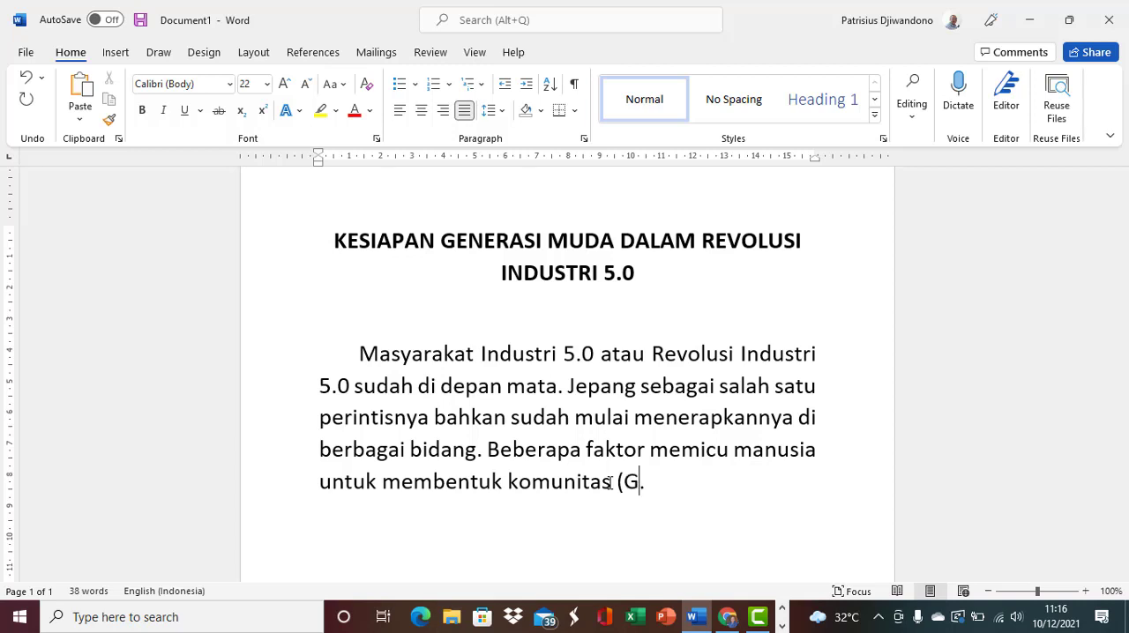
text(ularso . . .)
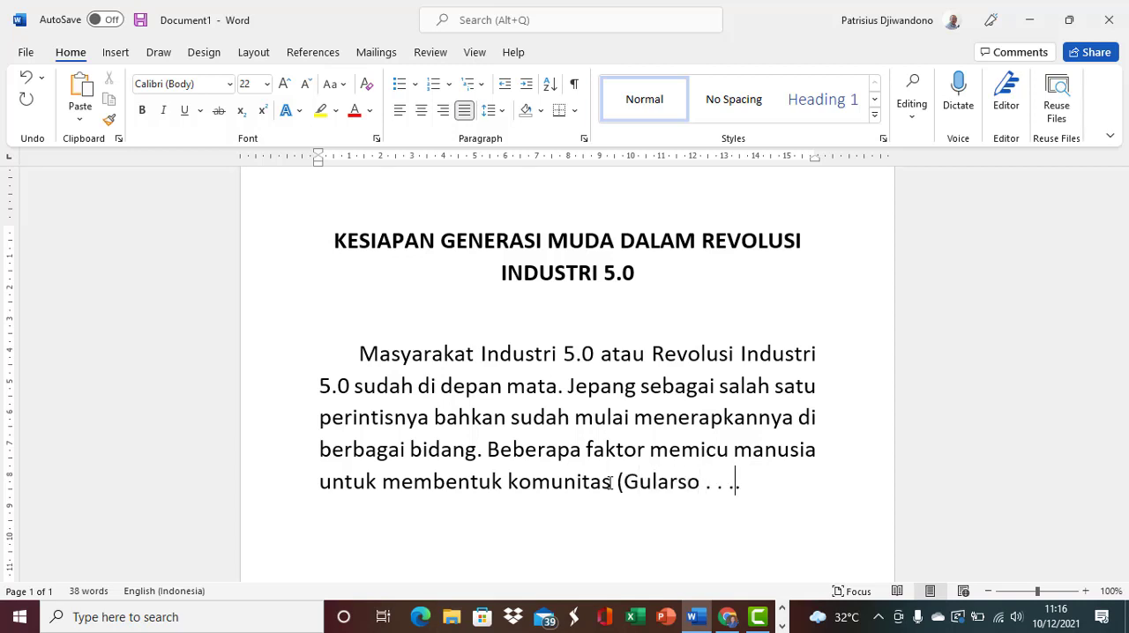
text())
- Check the article's bibliographic details in Mendeley and add a comma, the year 2020 and a closing parenthesis after the surname in the Word citation
click(729, 622)
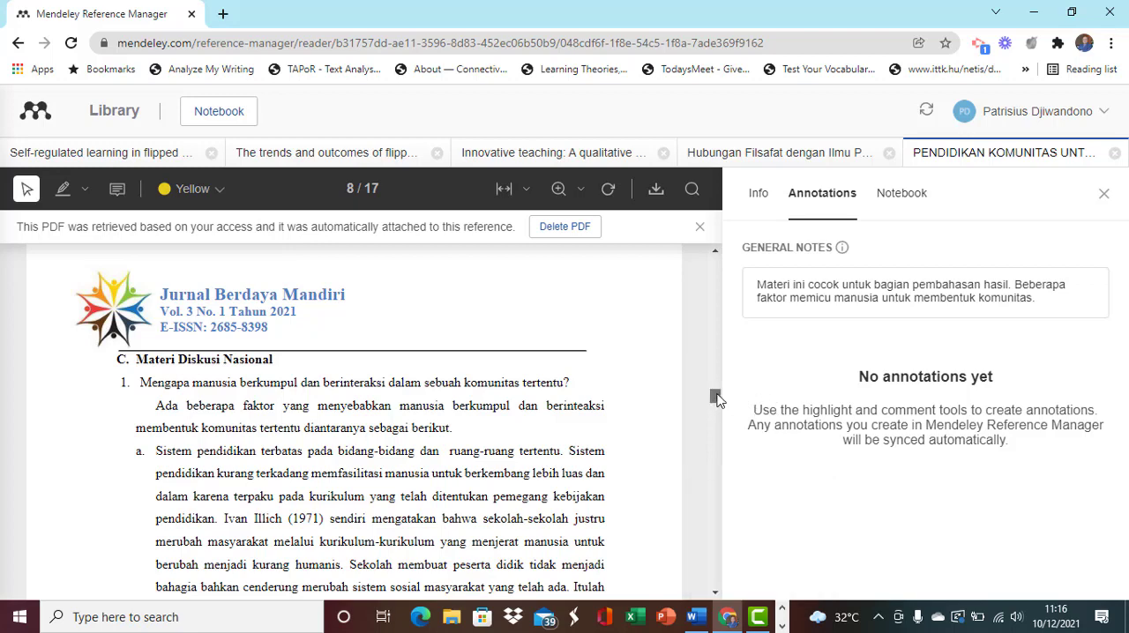
drag(719, 402, 716, 396)
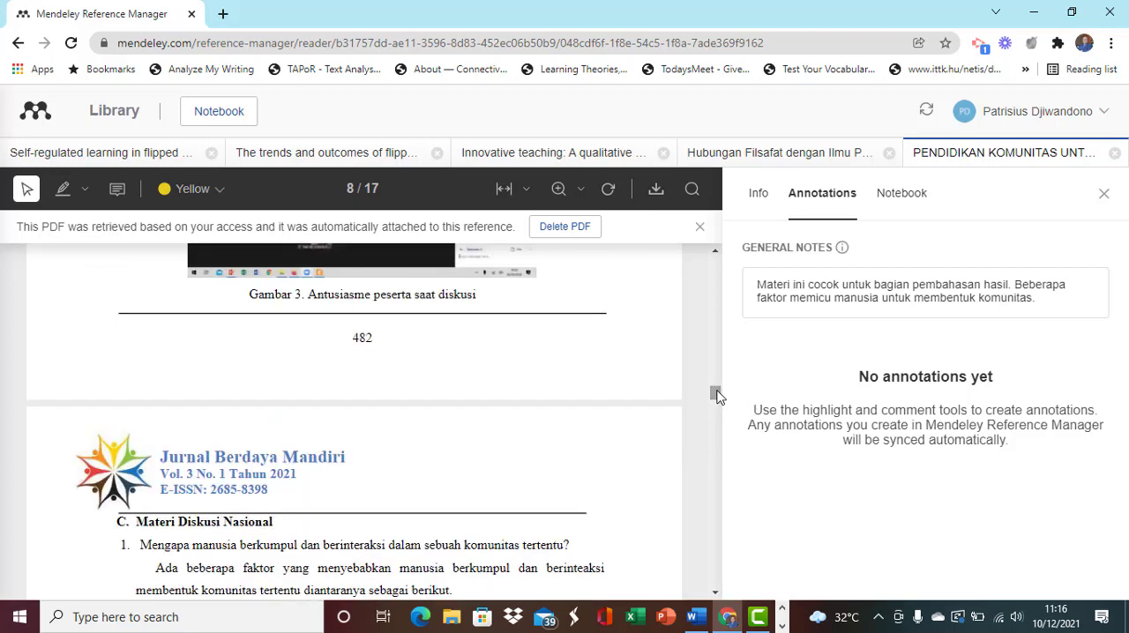
click(757, 194)
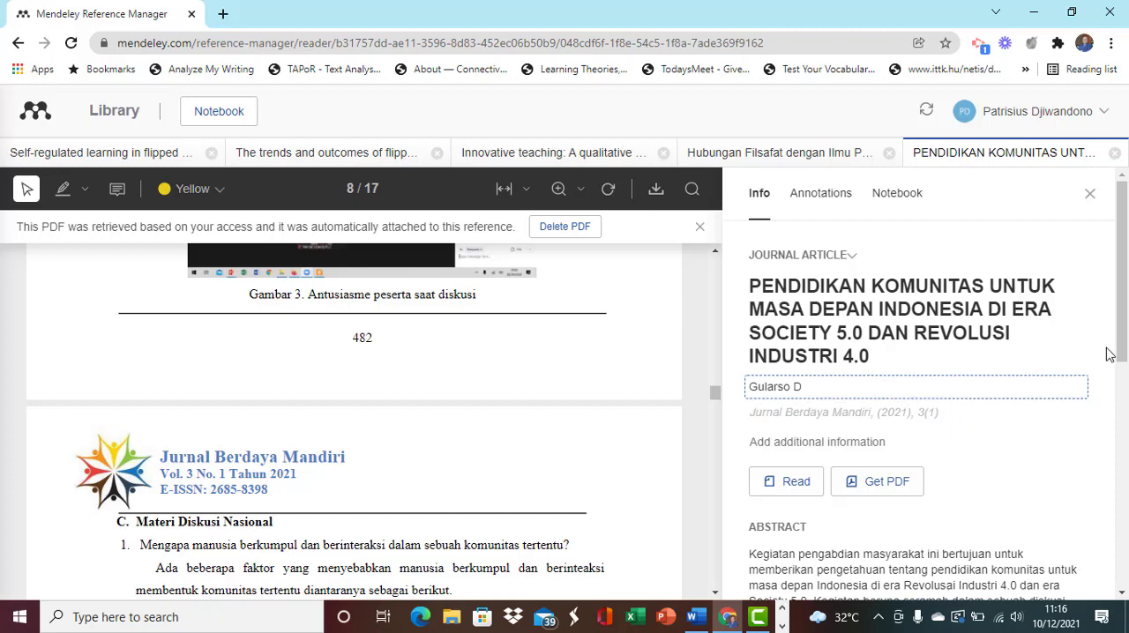
drag(1126, 311, 1127, 392)
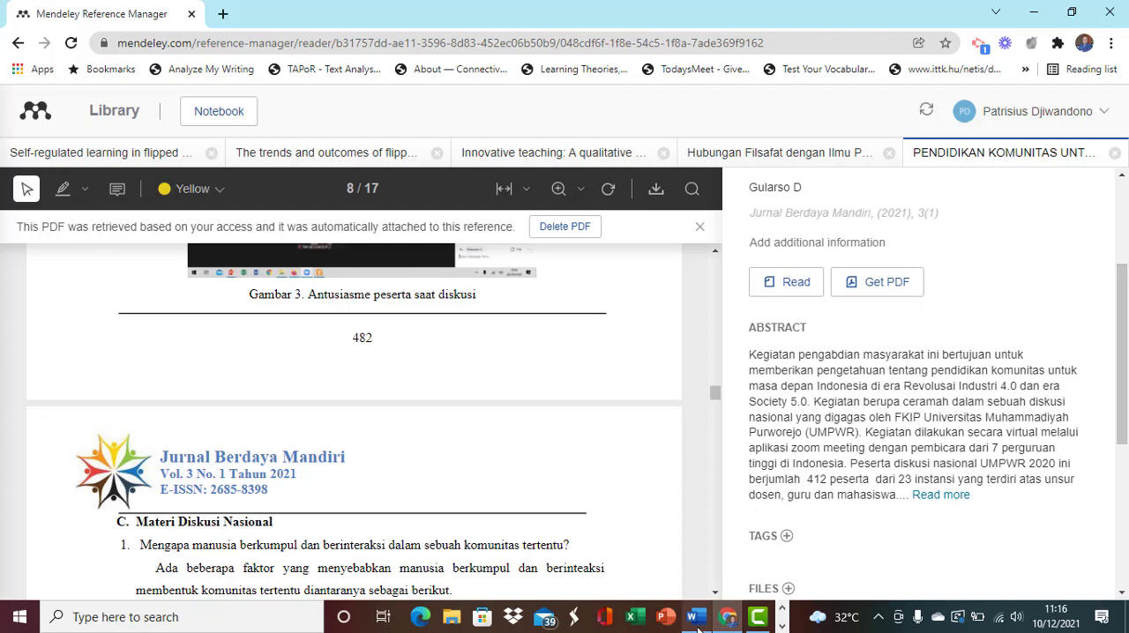
mouse_move(697, 628)
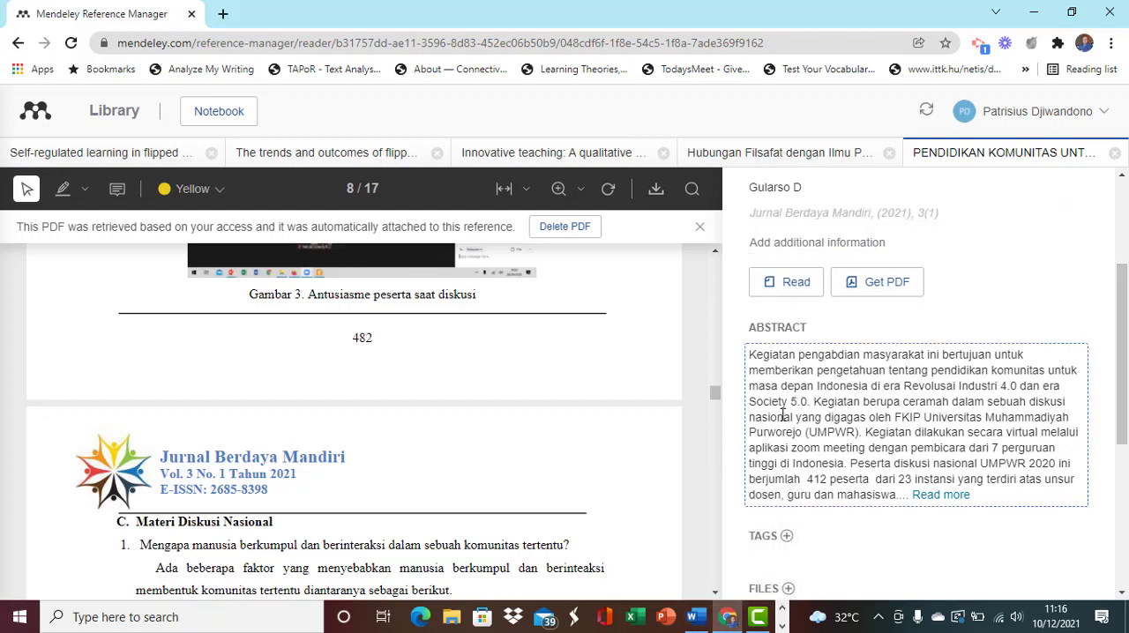
click(701, 623)
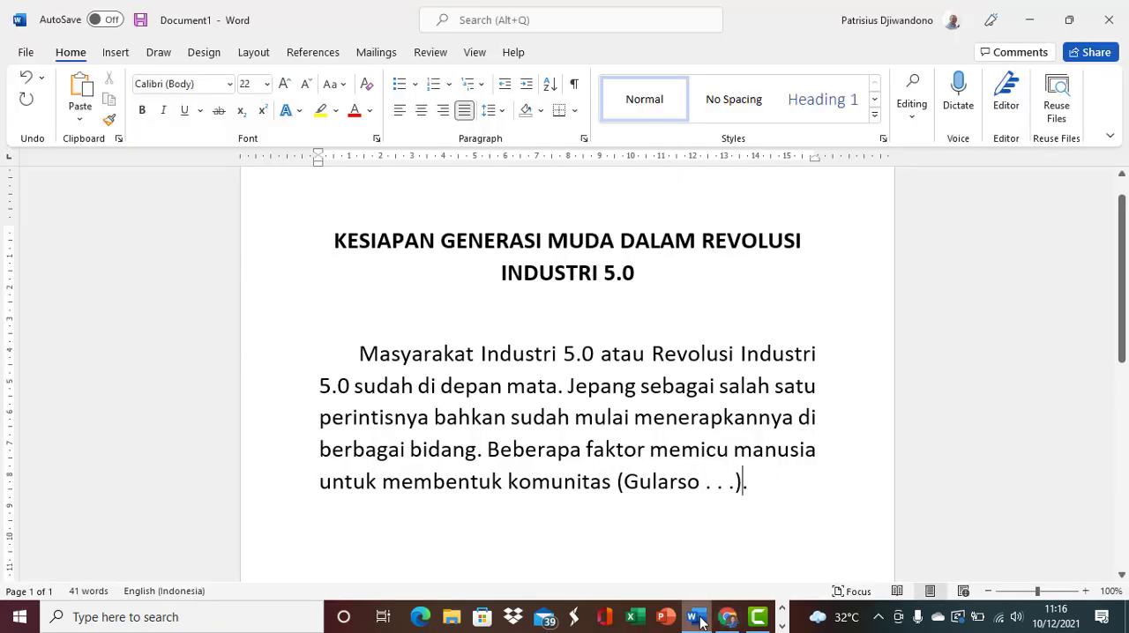
click(707, 491)
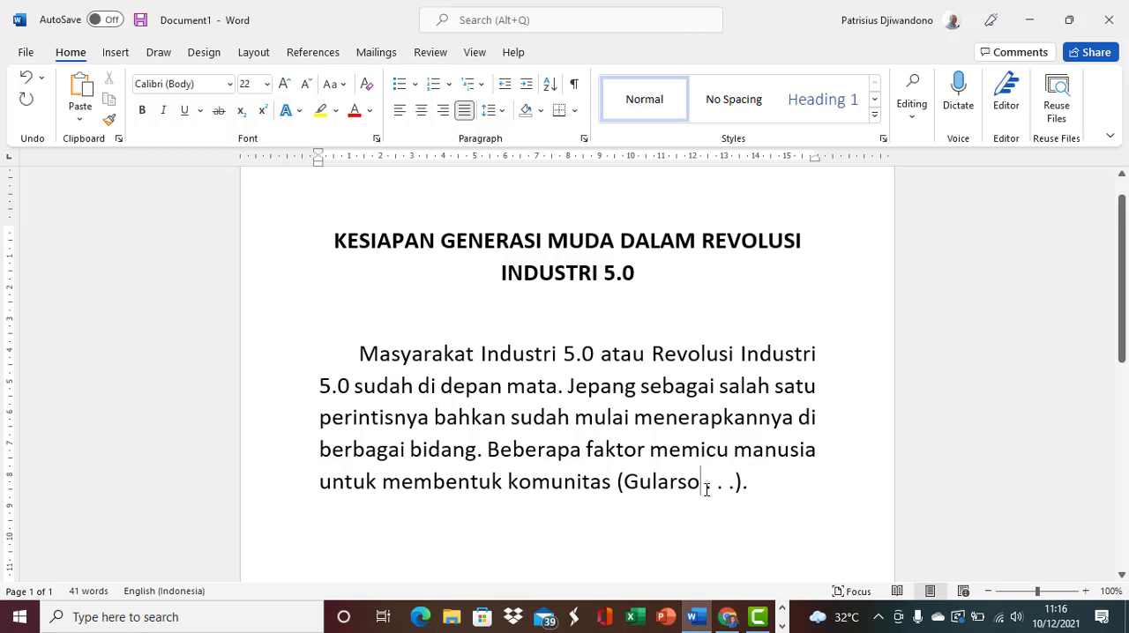
text(,)
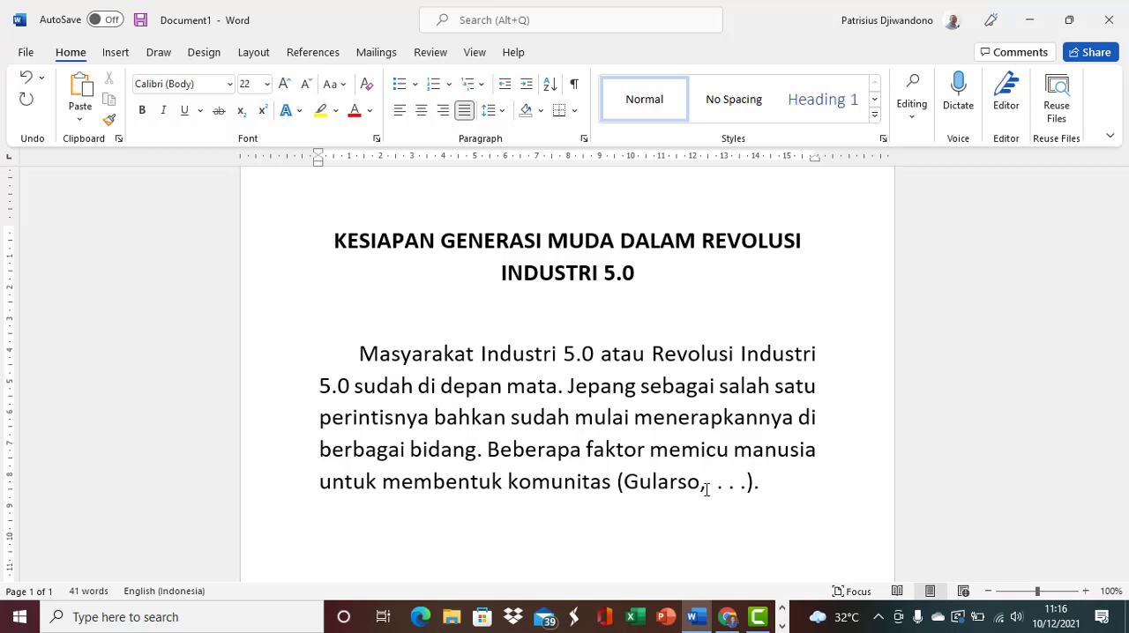
text(2020))
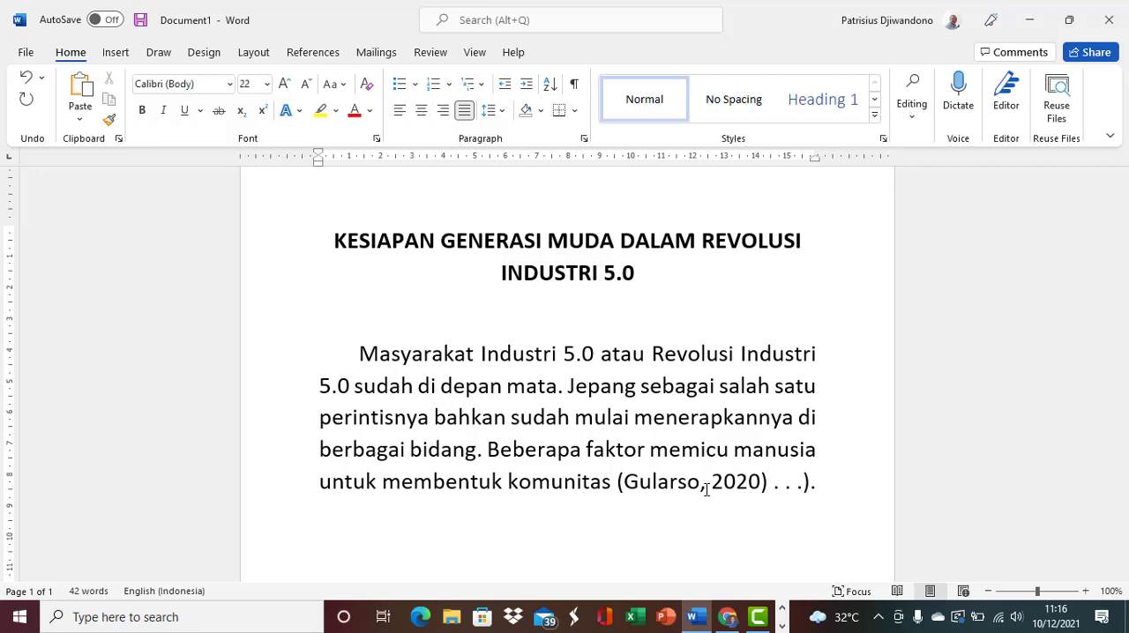
- Recheck the publication year in Mendeley, correct the Word citation's year to 2021 and replace the leftover placeholder dots with a single period
click(728, 619)
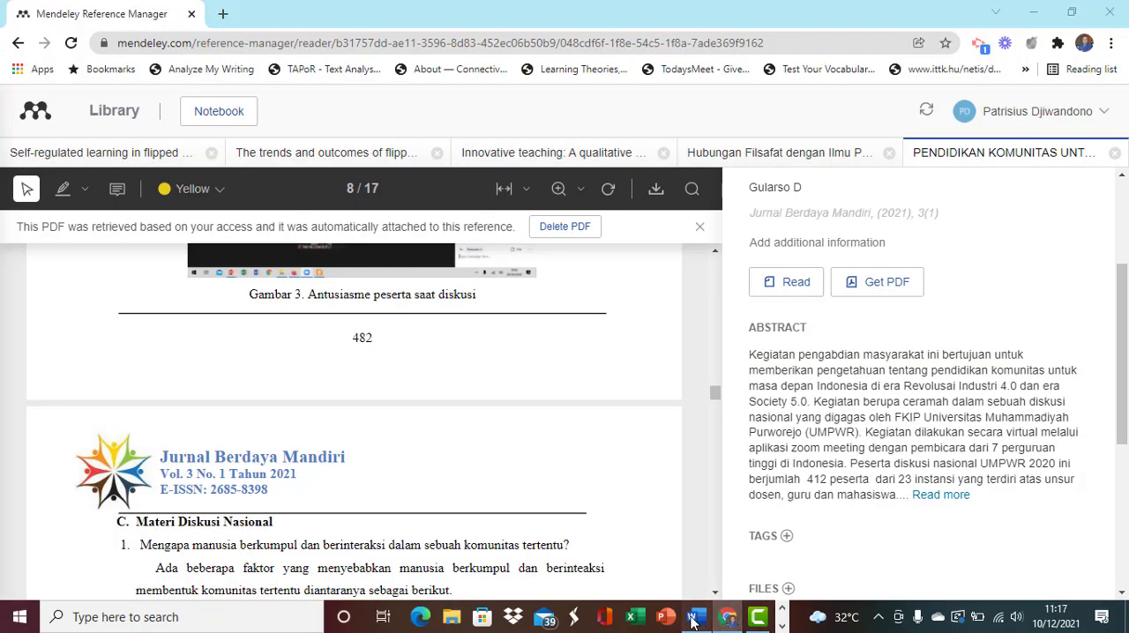
click(697, 618)
click(761, 477)
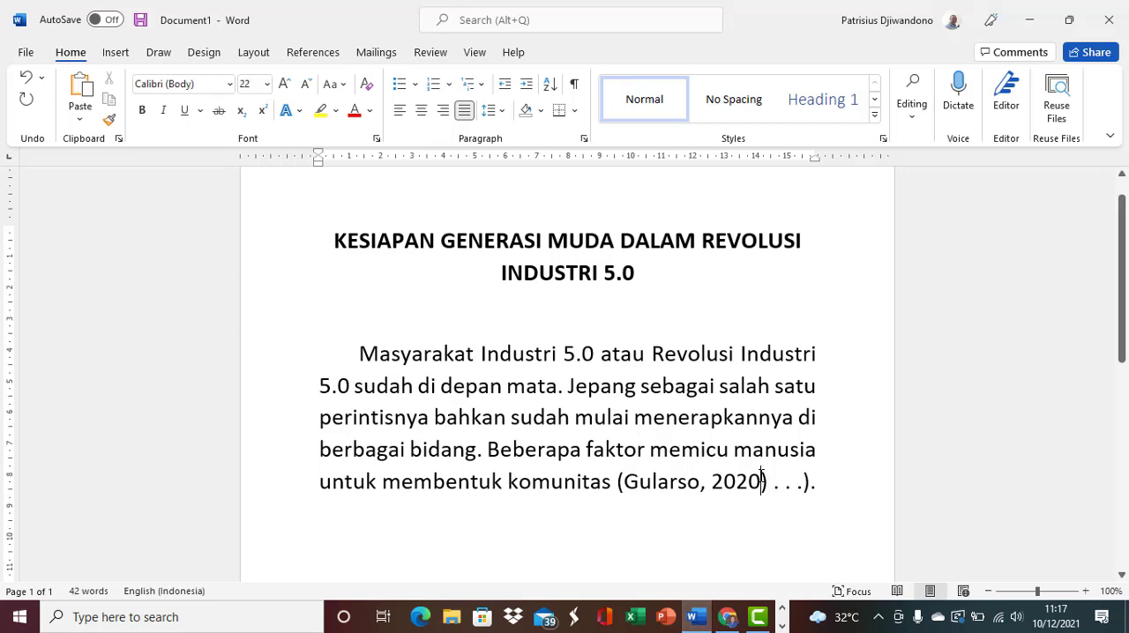
key(BackSpace)
text(1)
click(820, 485)
key(BackSpace)
key(BackSpace)
key(BackSpace)
key(BackSpace)
key(BackSpace)
key(BackSpace)
key(BackSpace)
key(BackSpace)
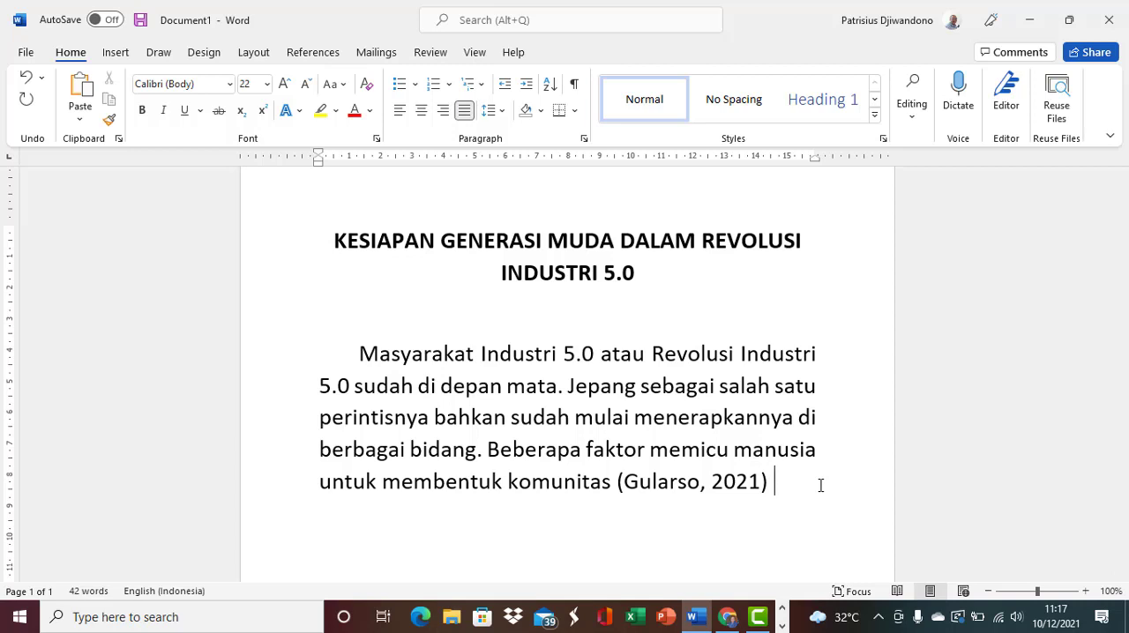
text(.)
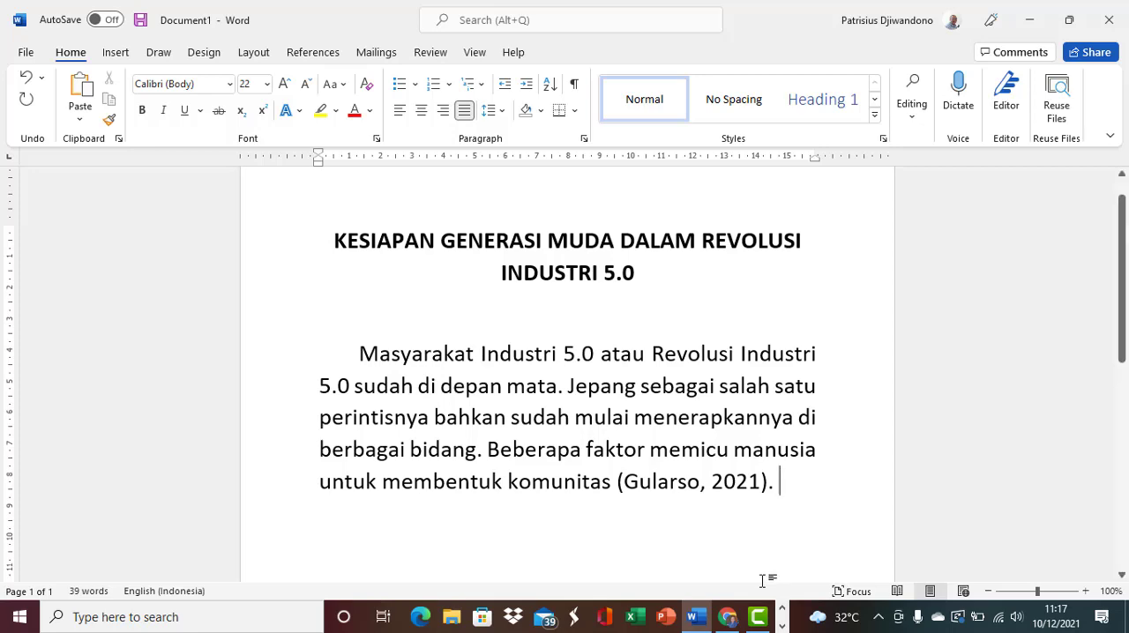
- Switch back to Mendeley, review the article's general note in its annotations and close the reference's details
click(729, 621)
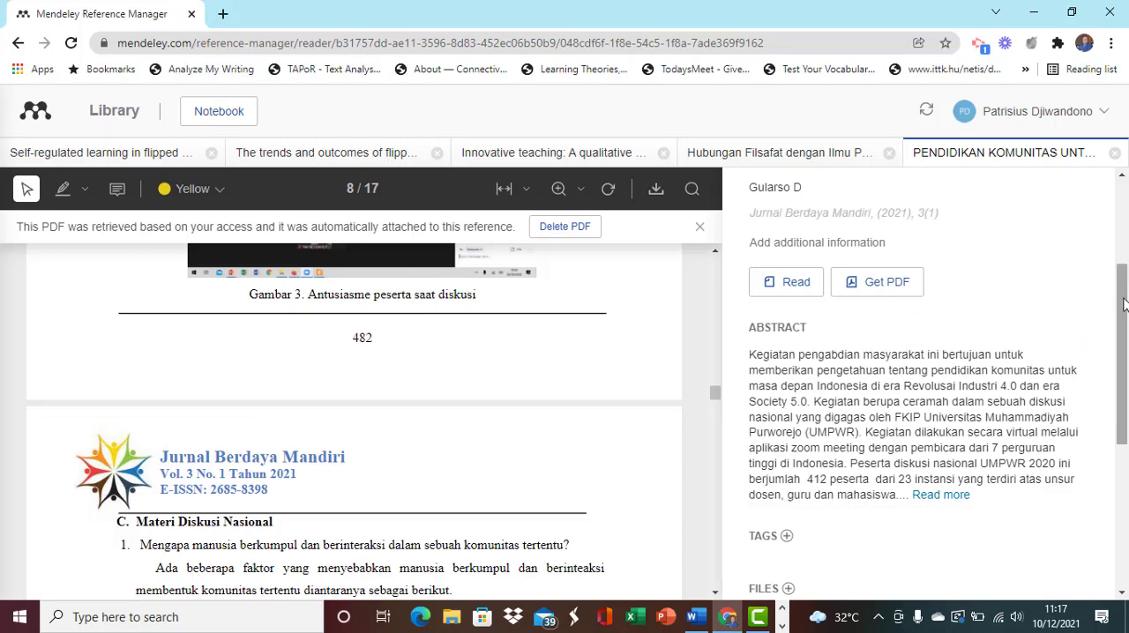
drag(1124, 305, 1126, 221)
click(819, 195)
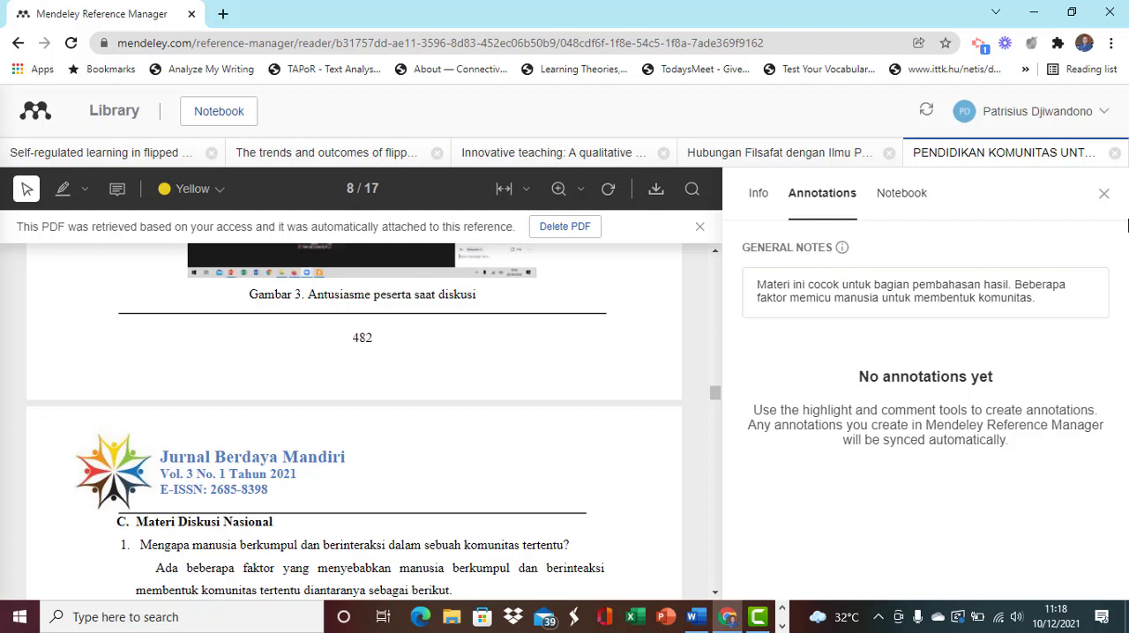
click(1107, 194)
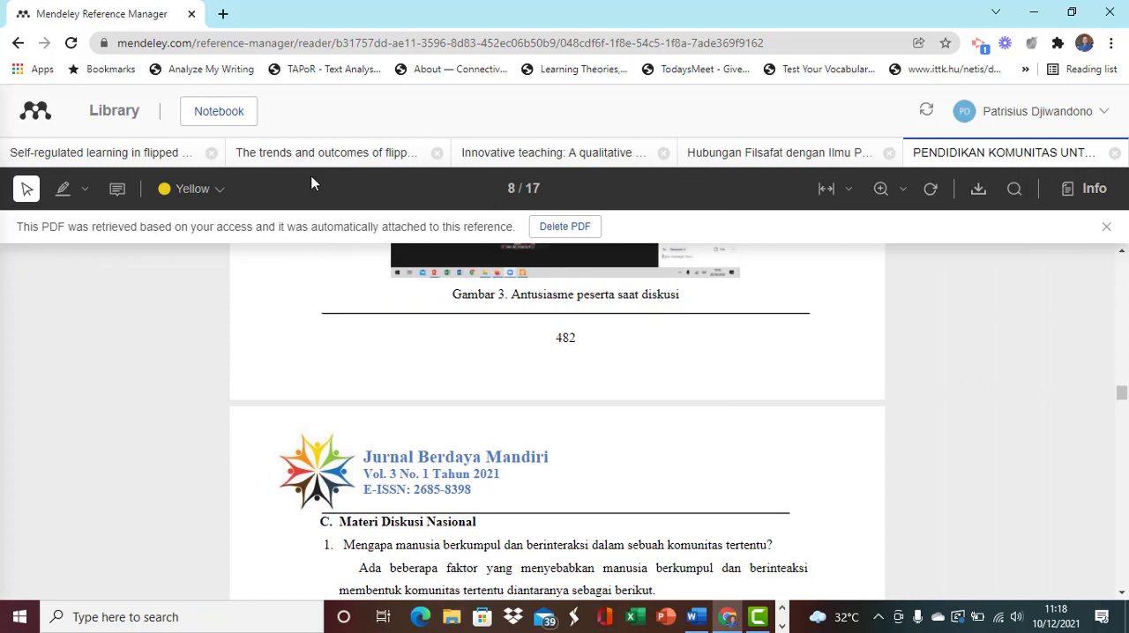
- Return to the Mendeley library and browse the list of all references
click(124, 117)
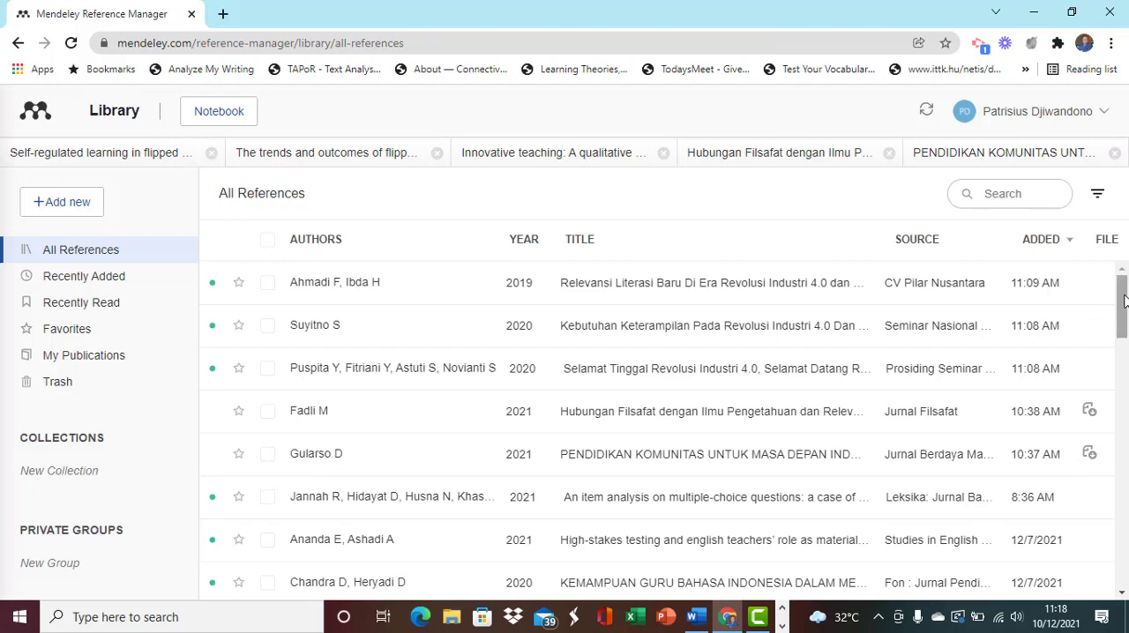
drag(1123, 300, 1123, 309)
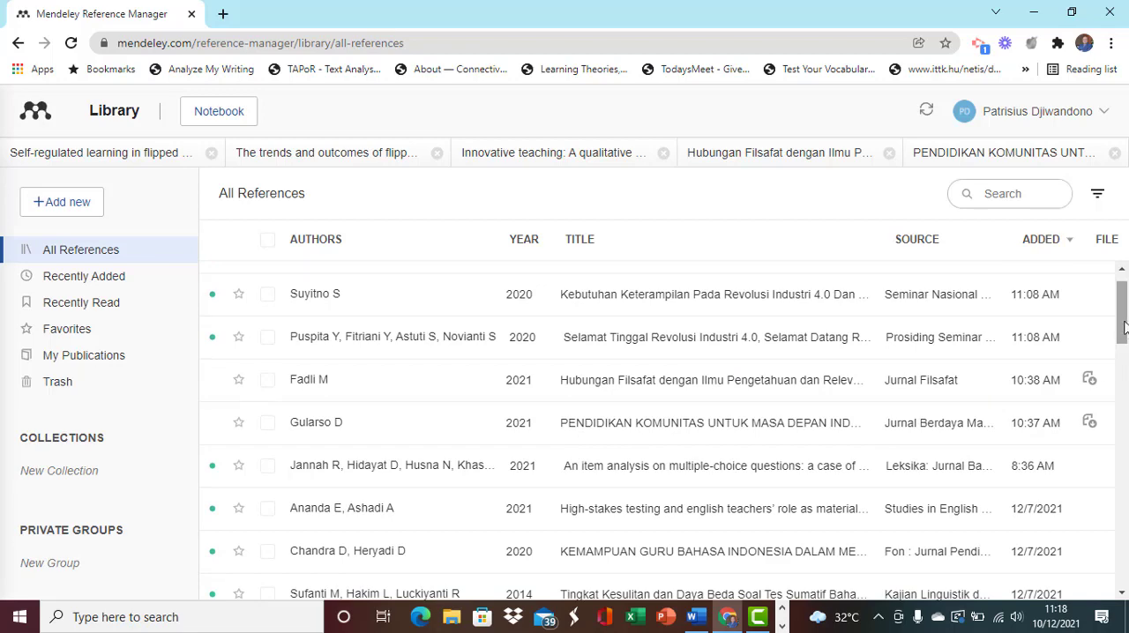
scroll(670, 436, down, 1)
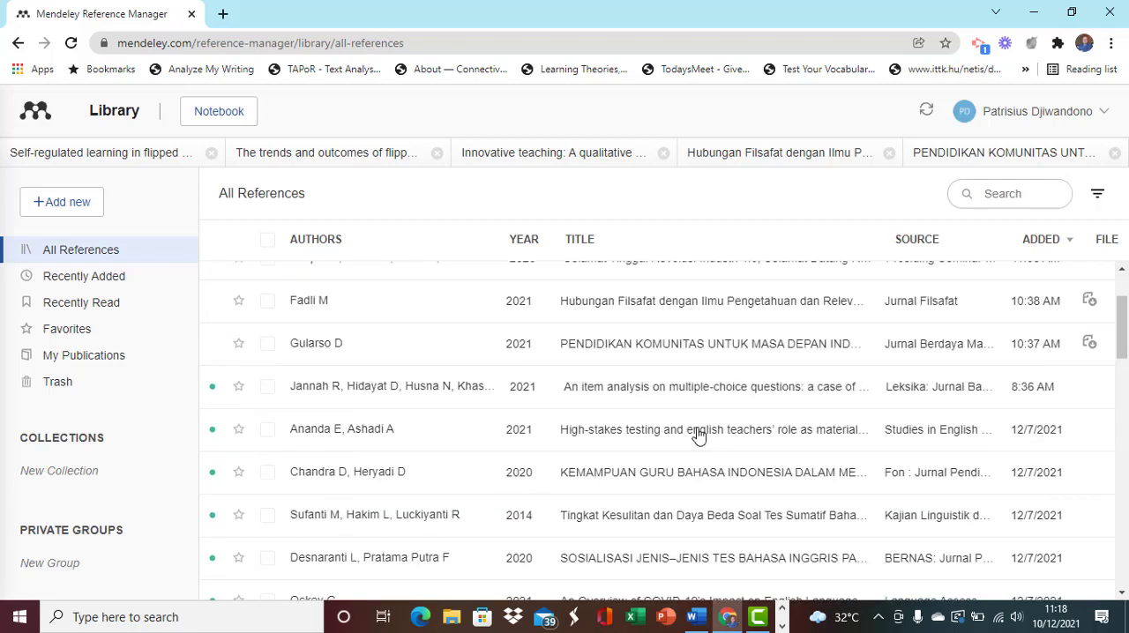